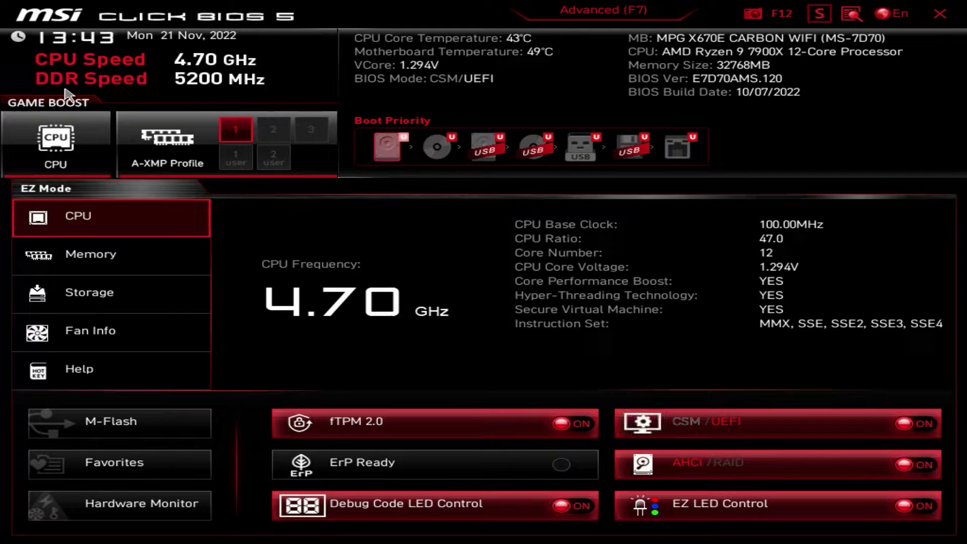
# Step: Toggle Game Boost on then off, turn A-XMP Profile 1 off and back on, and try dragging boot icons
pyautogui.click(50, 151)
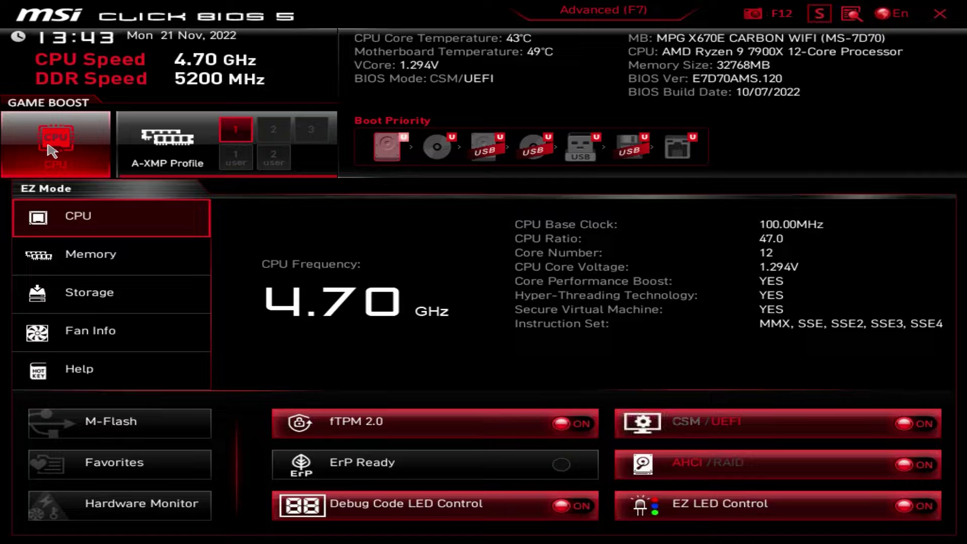
pyautogui.click(50, 151)
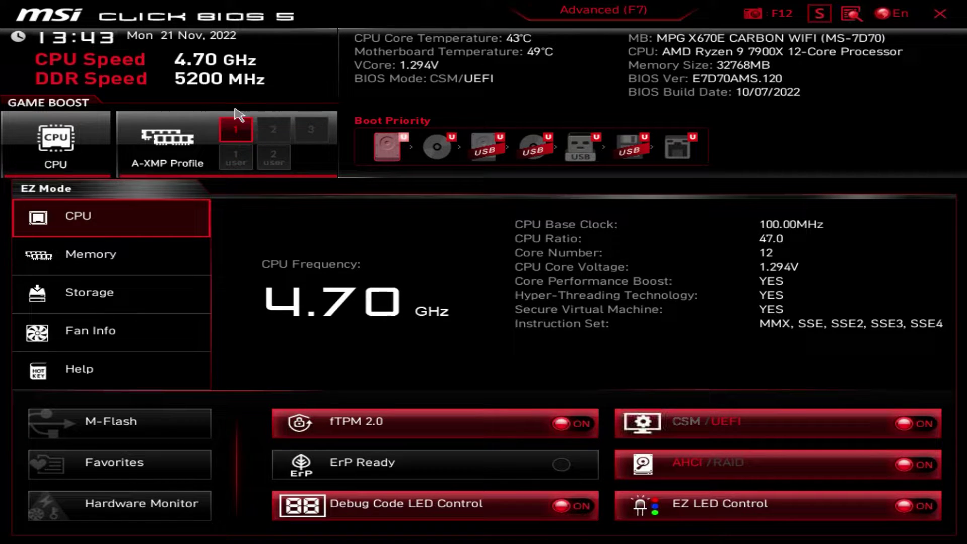
pyautogui.click(238, 139)
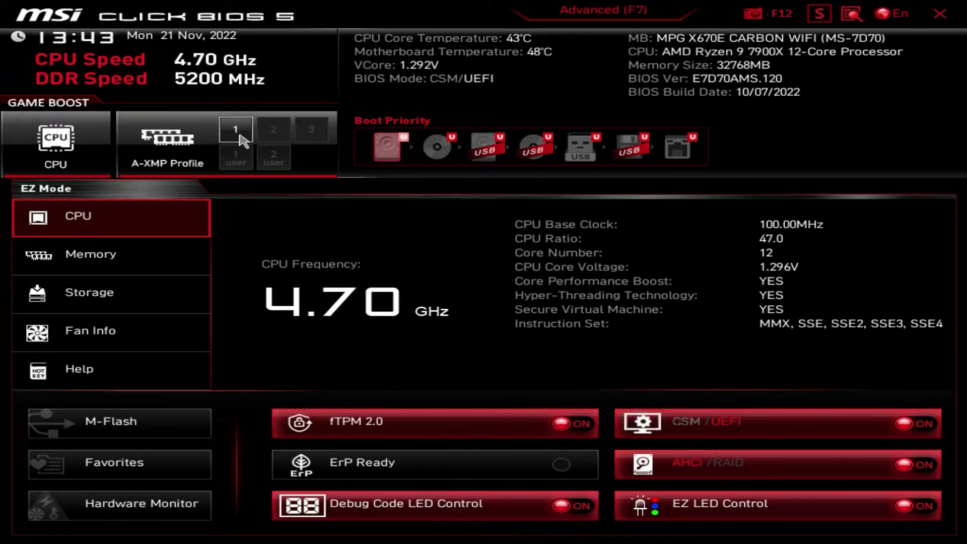
pyautogui.click(239, 136)
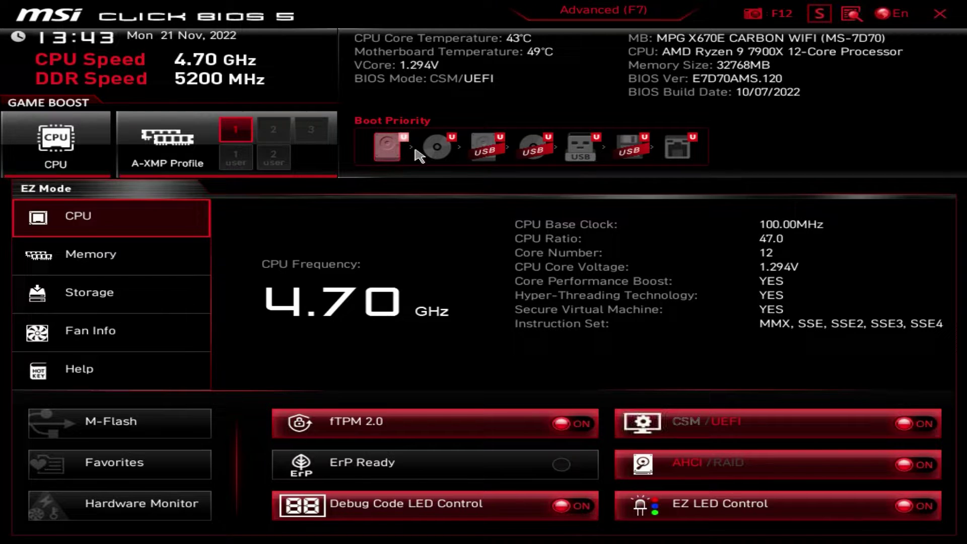
pyautogui.moveTo(438, 144)
pyautogui.mouseDown()
pyautogui.moveTo(492, 162)
pyautogui.moveTo(432, 151)
pyautogui.mouseUp()
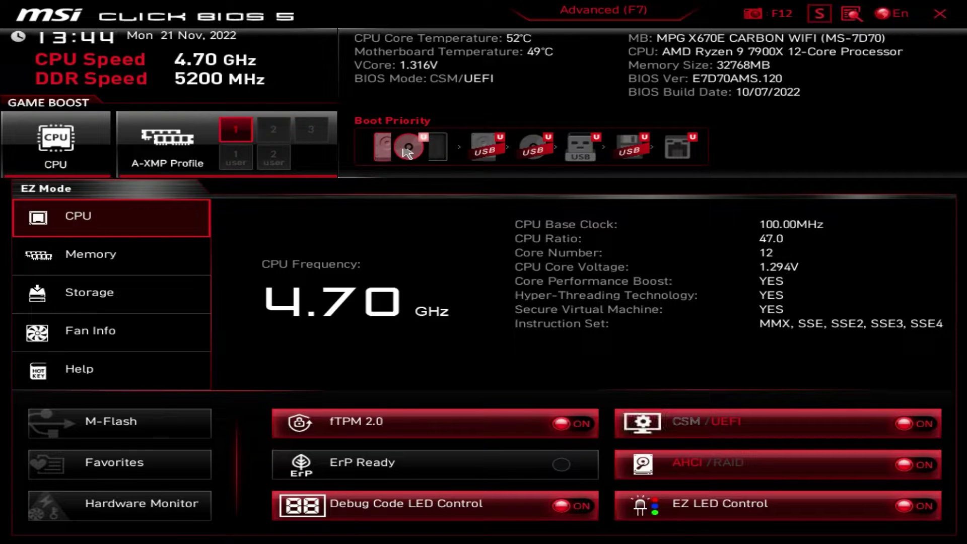
pyautogui.moveTo(388, 151)
pyautogui.mouseDown()
pyautogui.moveTo(411, 152)
pyautogui.moveTo(392, 151)
pyautogui.mouseUp()
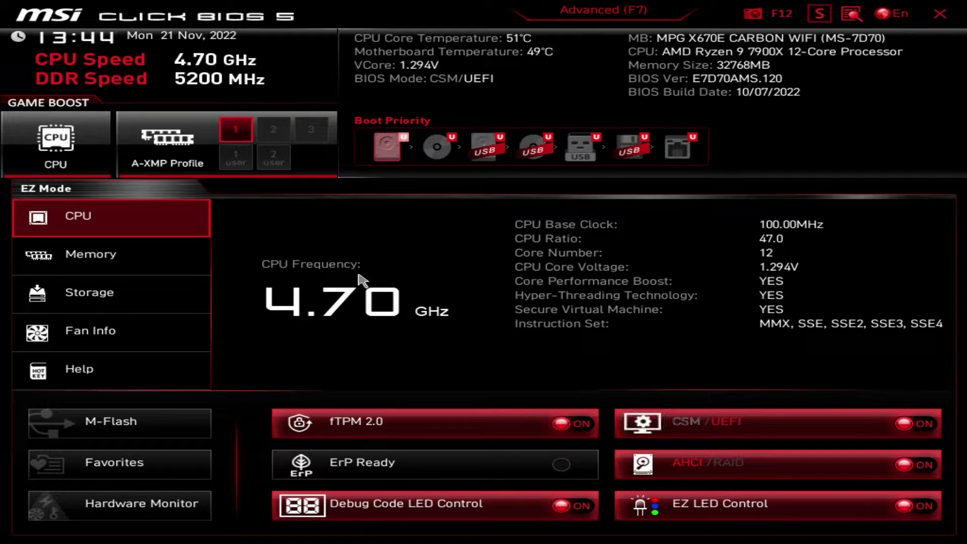
# Step: Step through the Memory and Storage panels to Fan Info, showing the CPU/PUMP and System fan curves
pyautogui.click(159, 263)
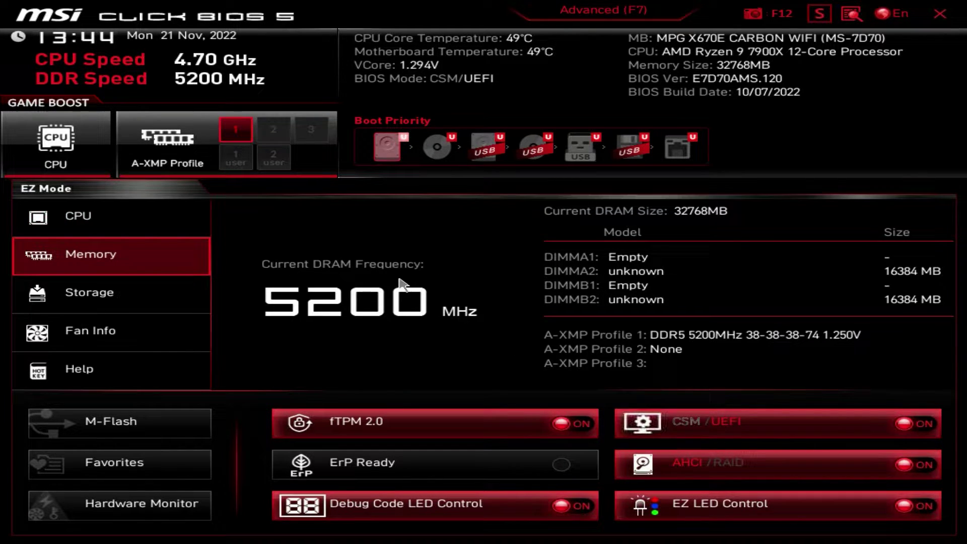
pyautogui.click(188, 296)
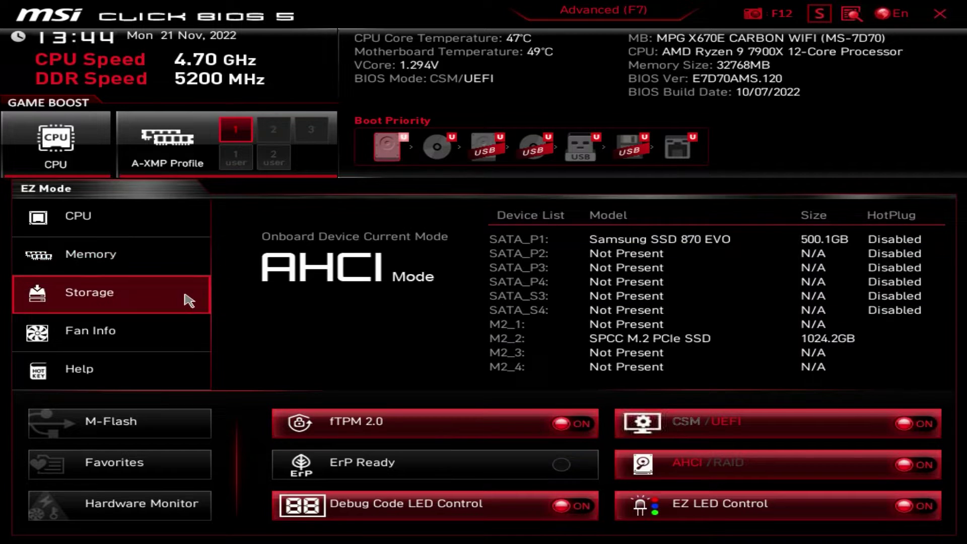
pyautogui.click(176, 334)
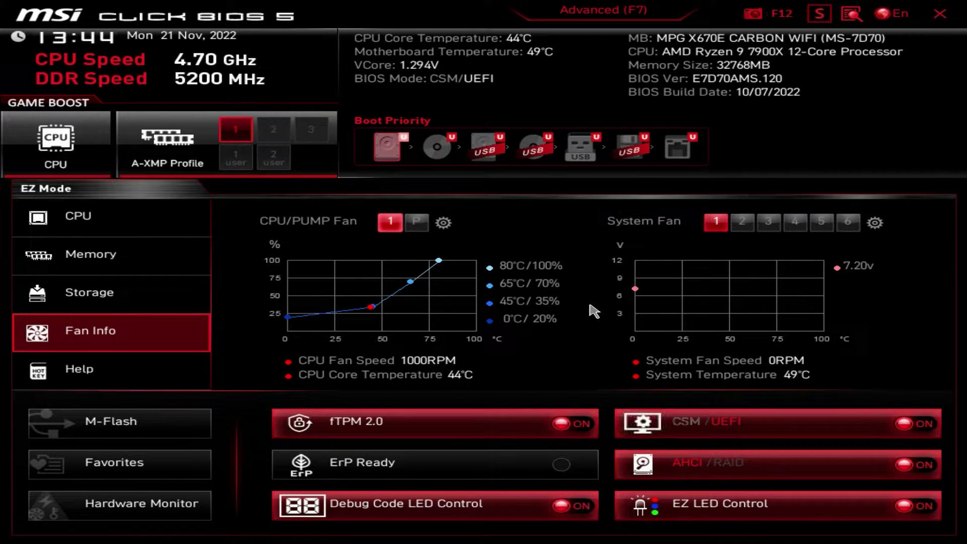
pyautogui.click(445, 223)
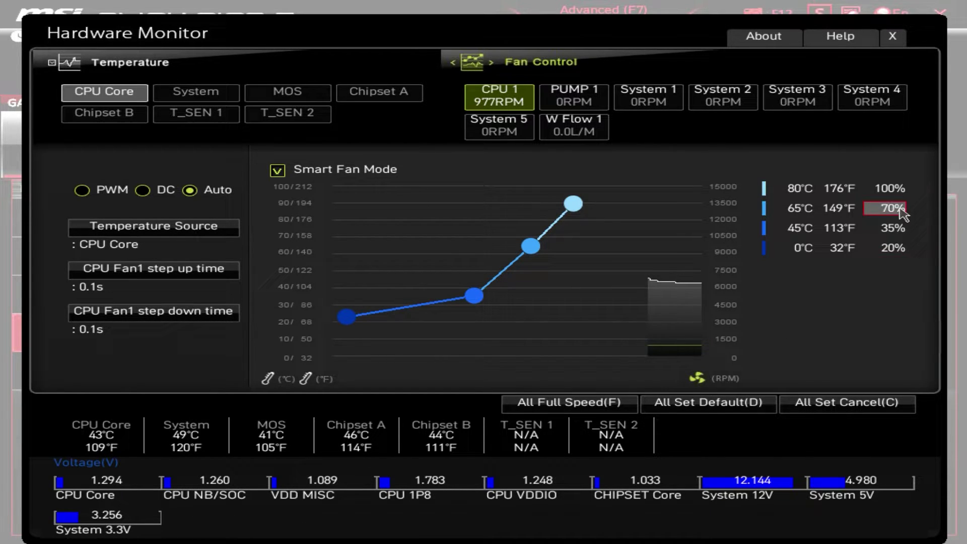
pyautogui.click(893, 39)
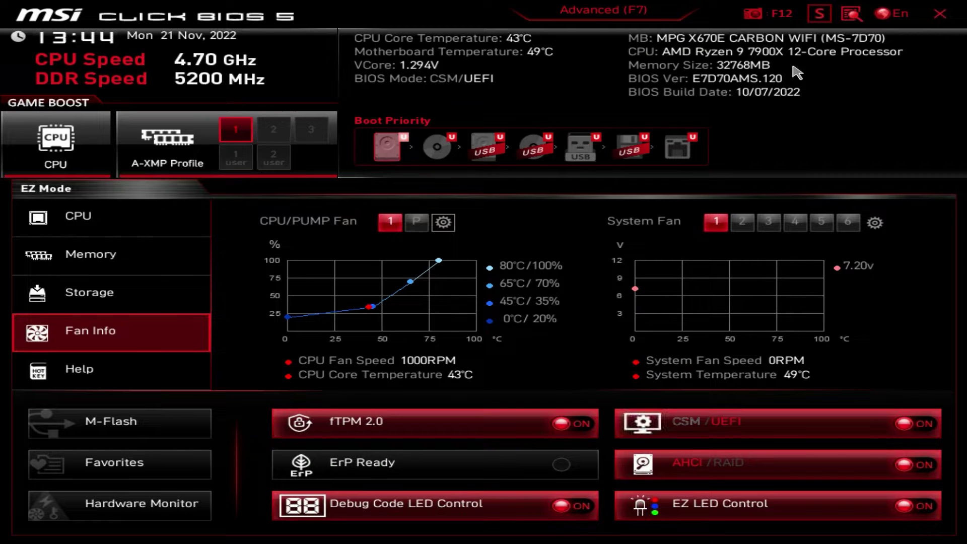
# Step: View the Help hotkeys, show Favorite 1 to Favorite 5, and open then close Hardware Monitor
pyautogui.click(83, 369)
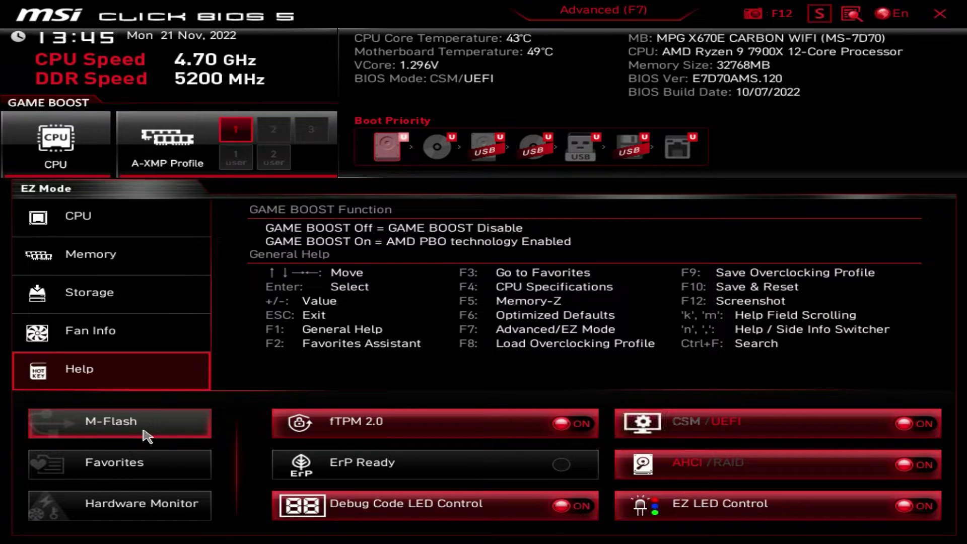
pyautogui.click(135, 460)
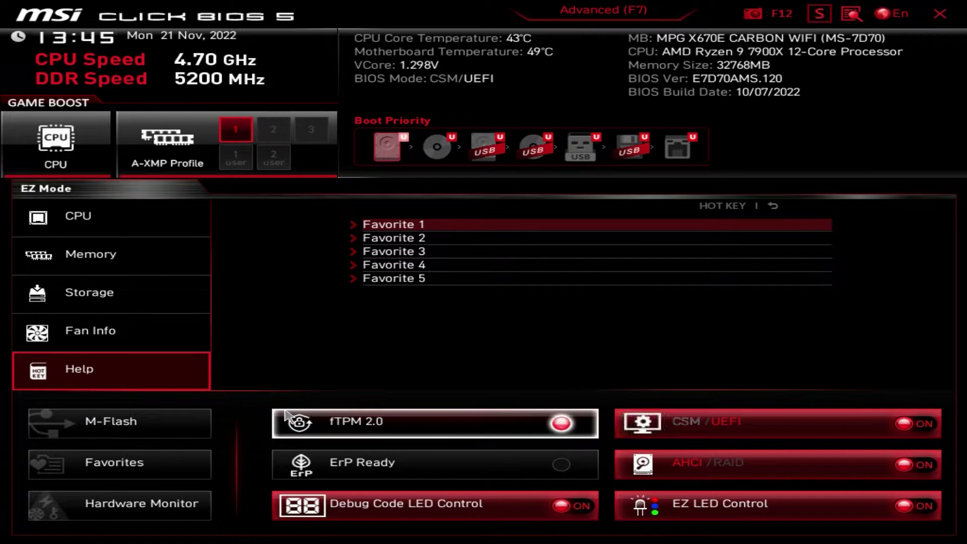
pyautogui.click(130, 507)
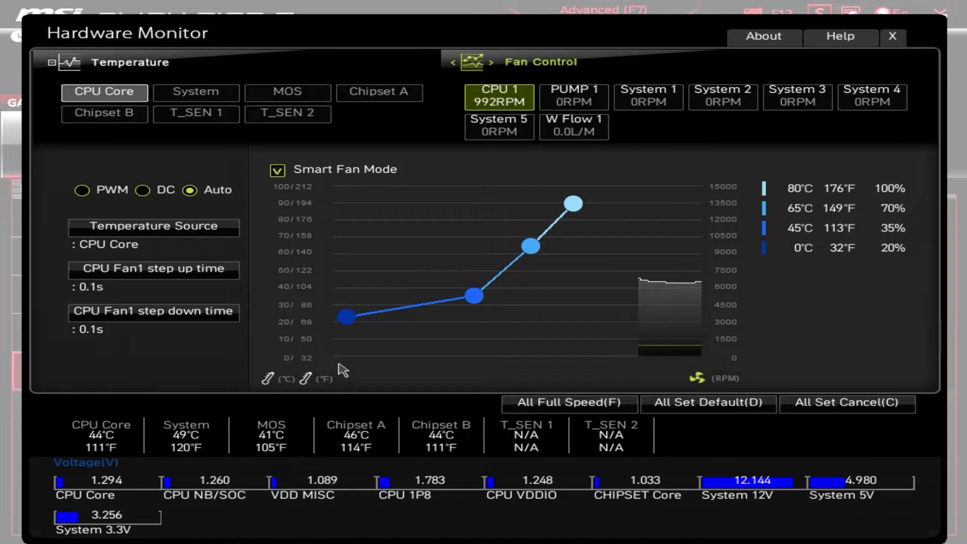
pyautogui.press('Escape')
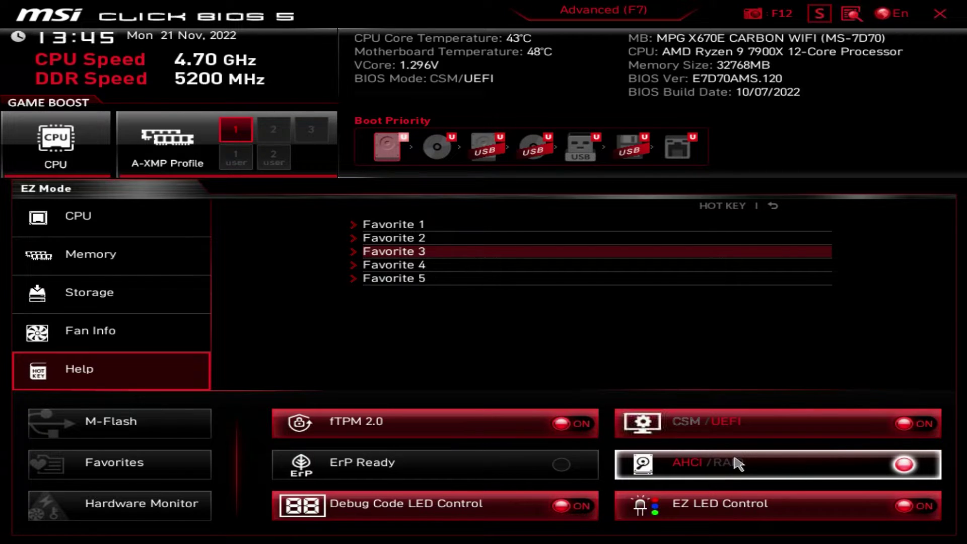
# Step: Switch EZ LED Control off and back on
pyautogui.click(875, 520)
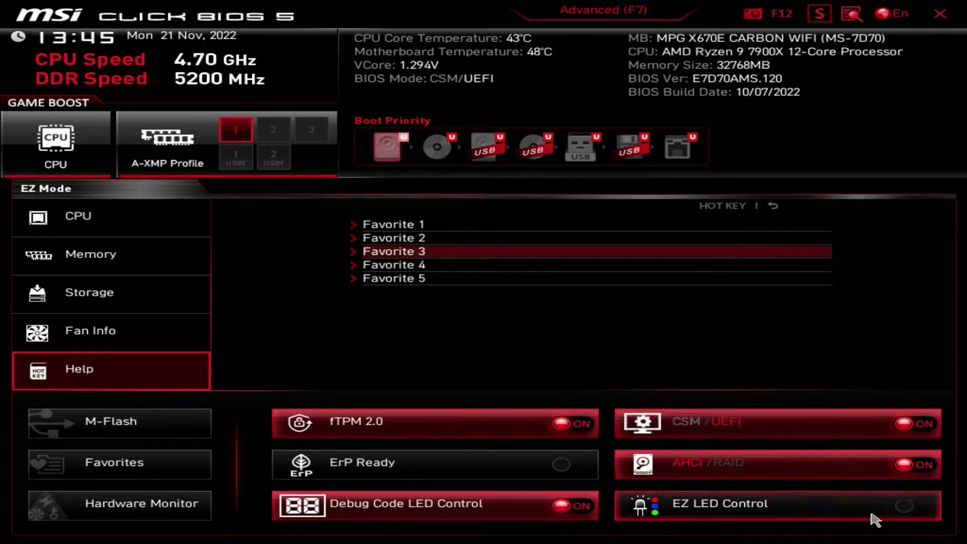
pyautogui.click(903, 508)
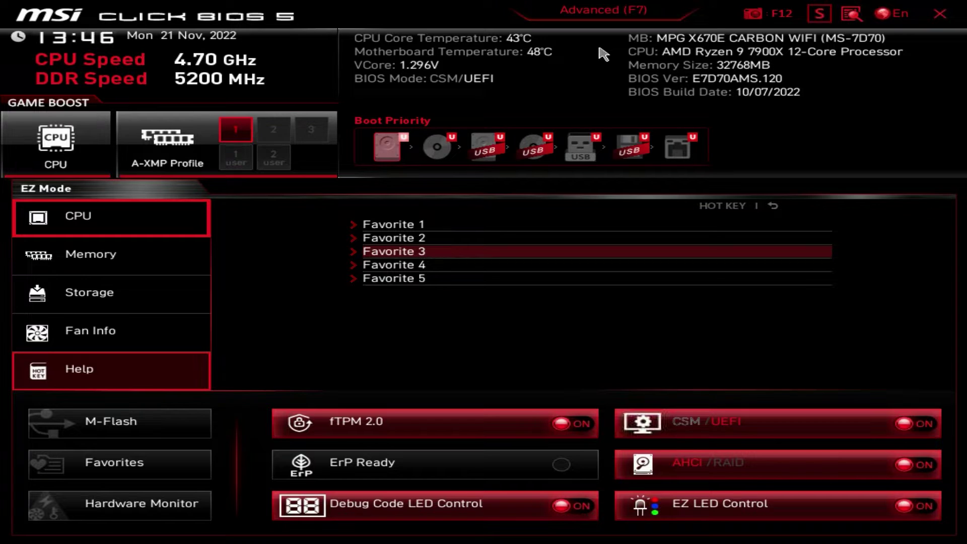
# Step: Toggle between EZ and Advanced mode with F7, ending in Advanced mode
pyautogui.click(582, 21)
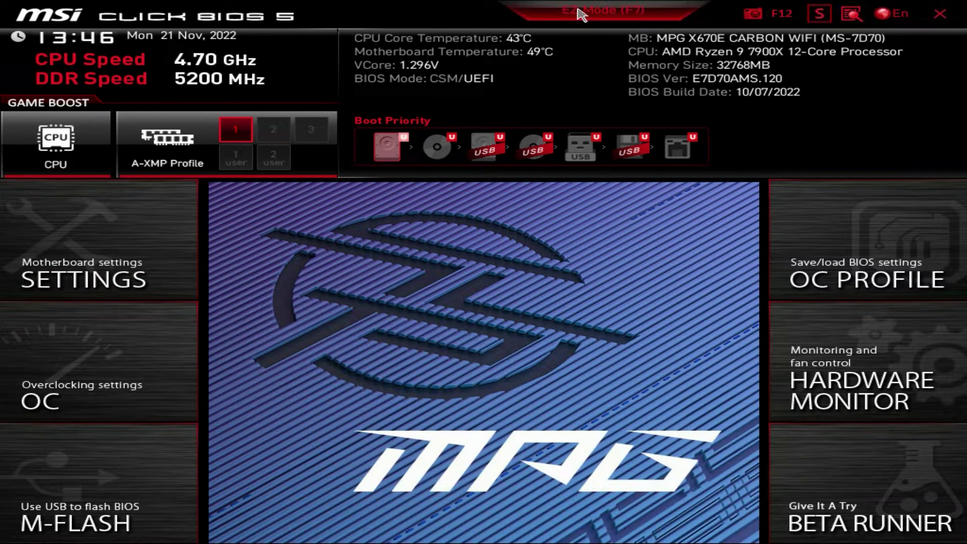
pyautogui.click(579, 16)
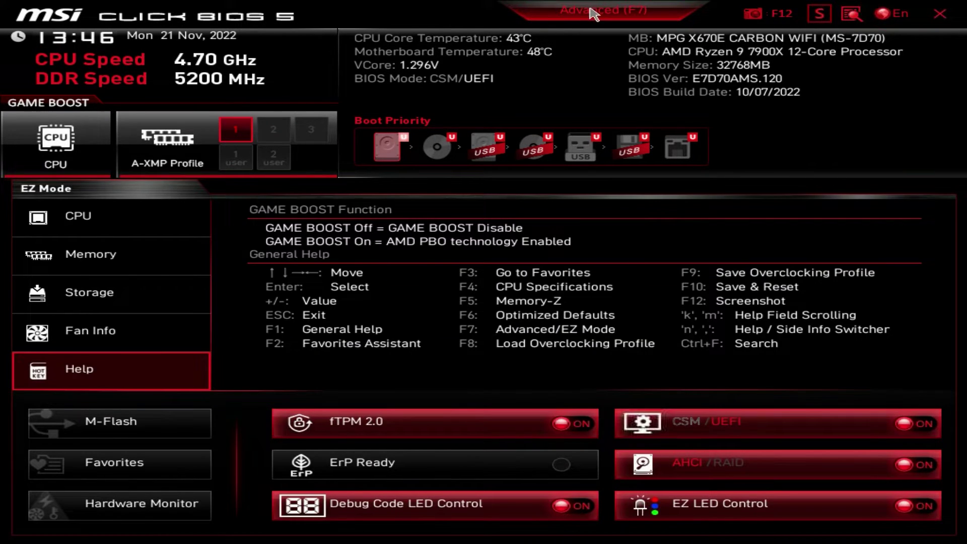
pyautogui.click(592, 13)
pyautogui.click(593, 14)
pyautogui.click(595, 11)
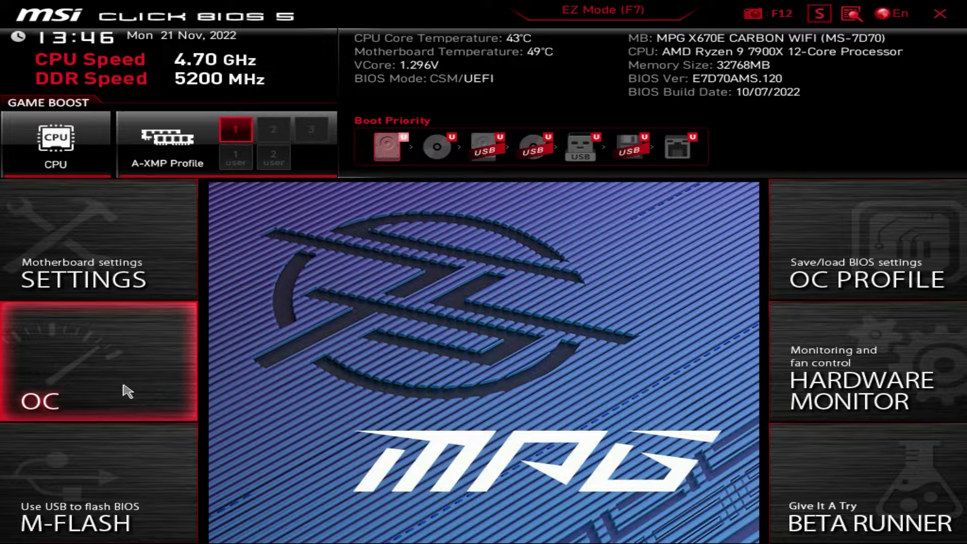
# Step: Open SETTINGS, view the System Status page, and return to the Settings list
pyautogui.click(144, 275)
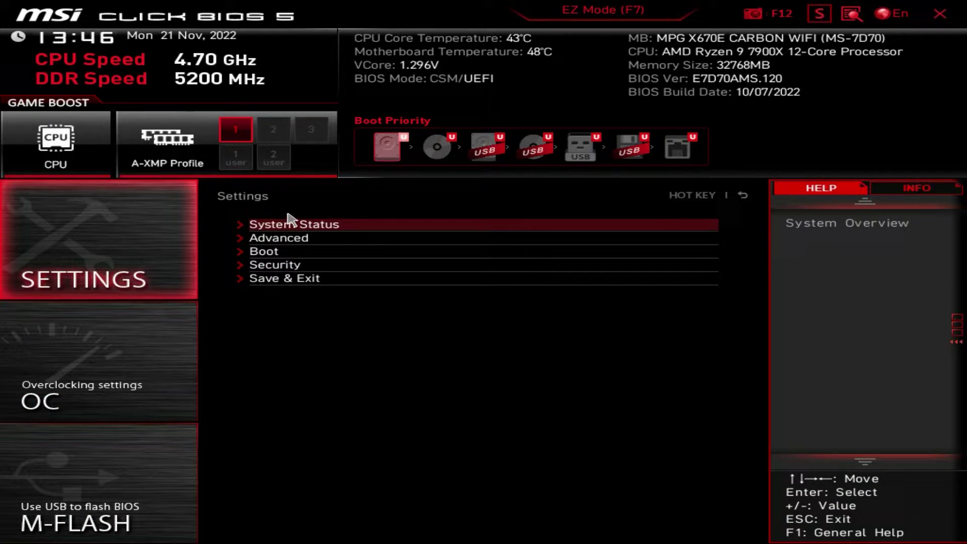
pyautogui.click(306, 226)
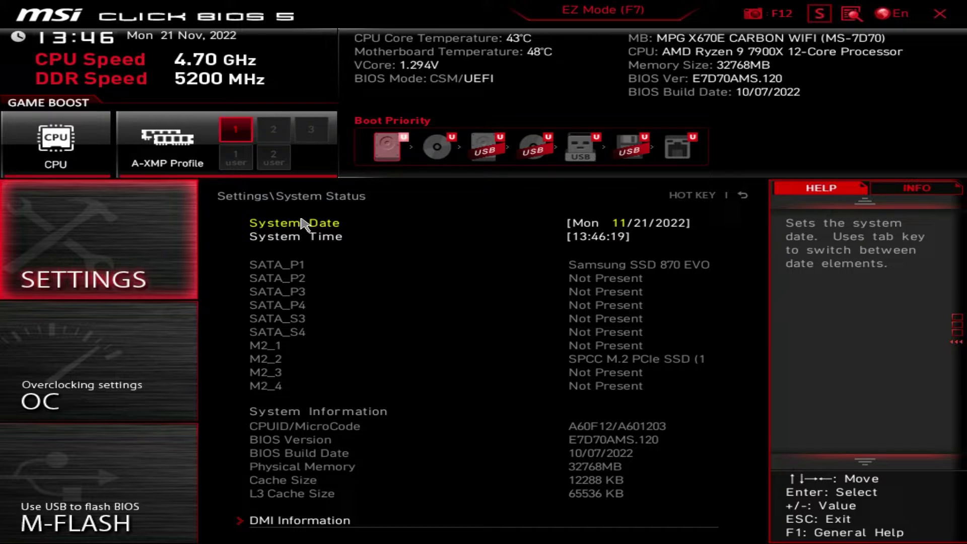
pyautogui.rightClick(312, 231)
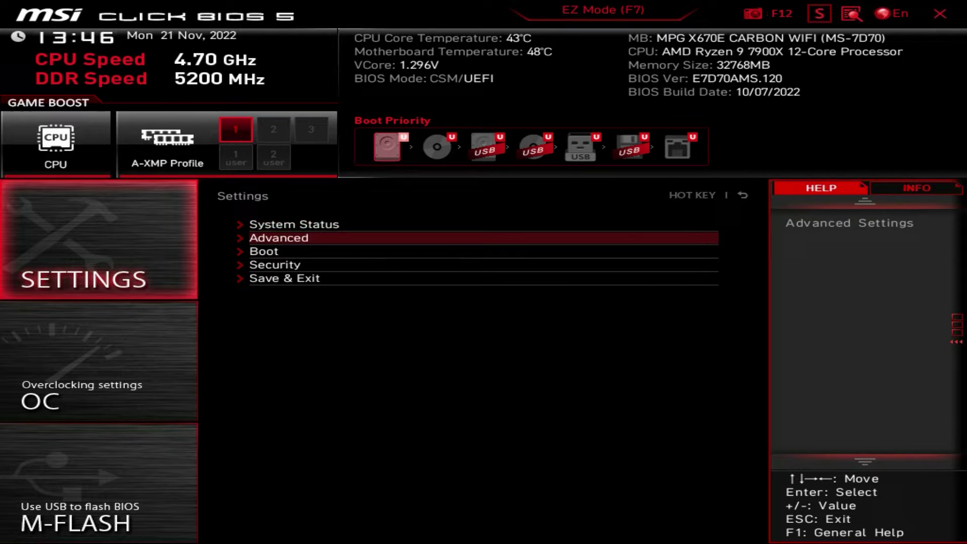
# Step: Open Settings > Advanced and browse the PCIe/PCI Sub-system, ACPI and Integrated Peripherals submenus
pyautogui.click(310, 237)
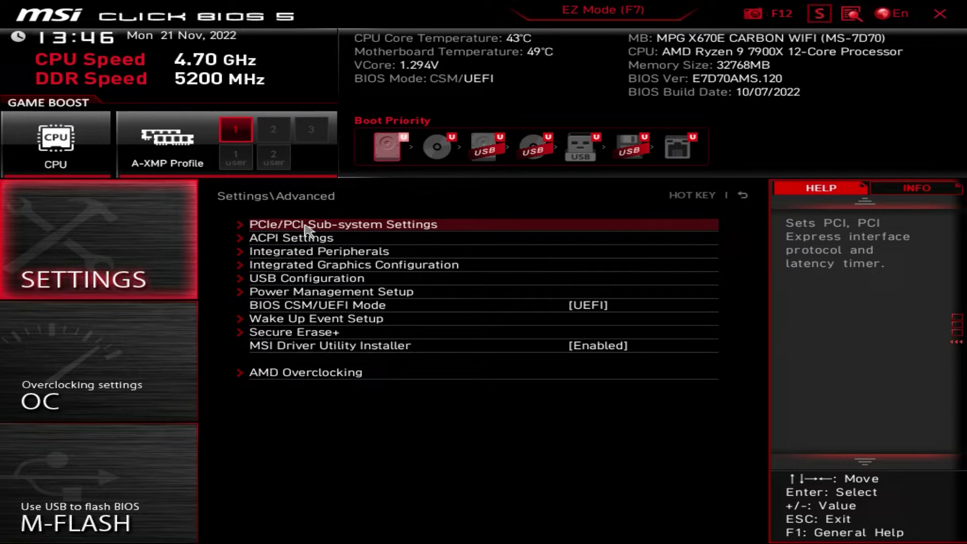
pyautogui.click(308, 229)
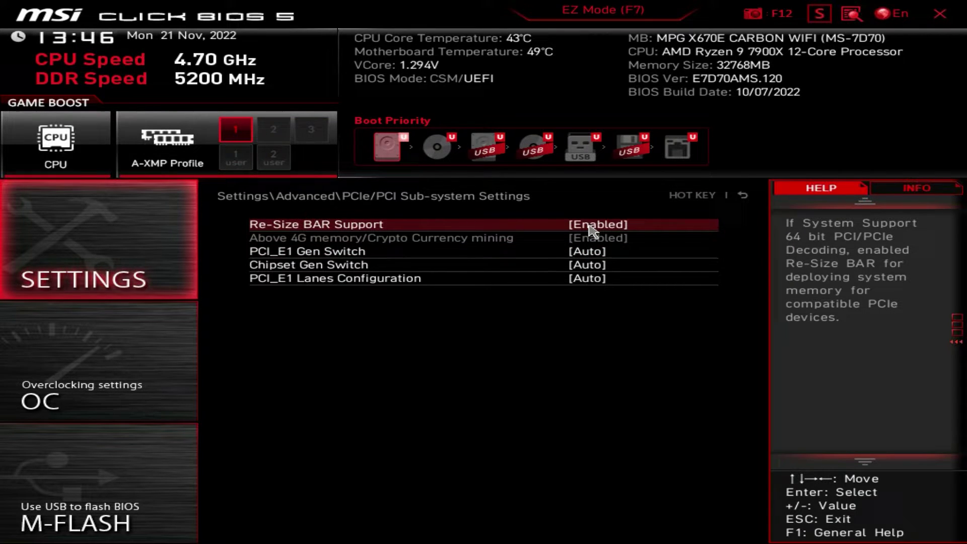
pyautogui.press('Escape')
pyautogui.doubleClick(342, 242)
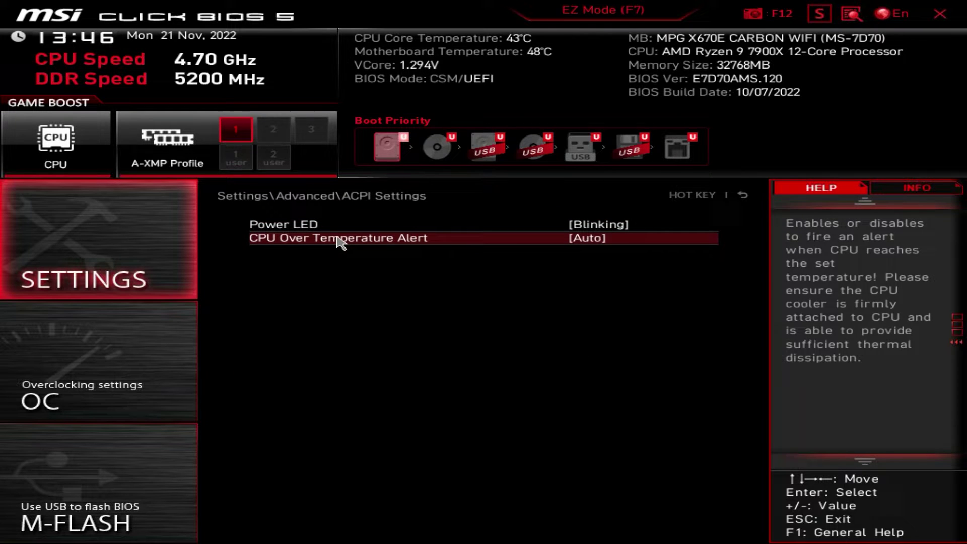
pyautogui.press('Escape')
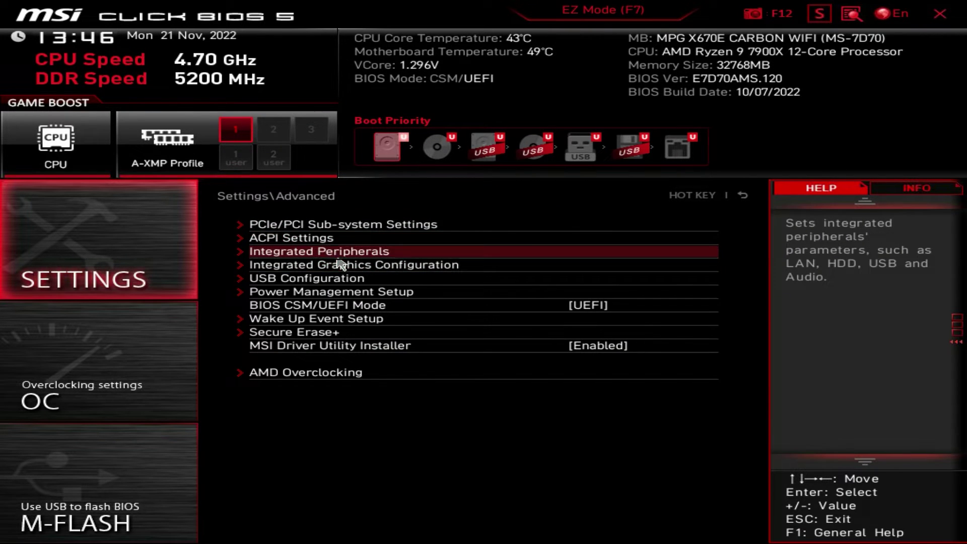
pyautogui.doubleClick(304, 254)
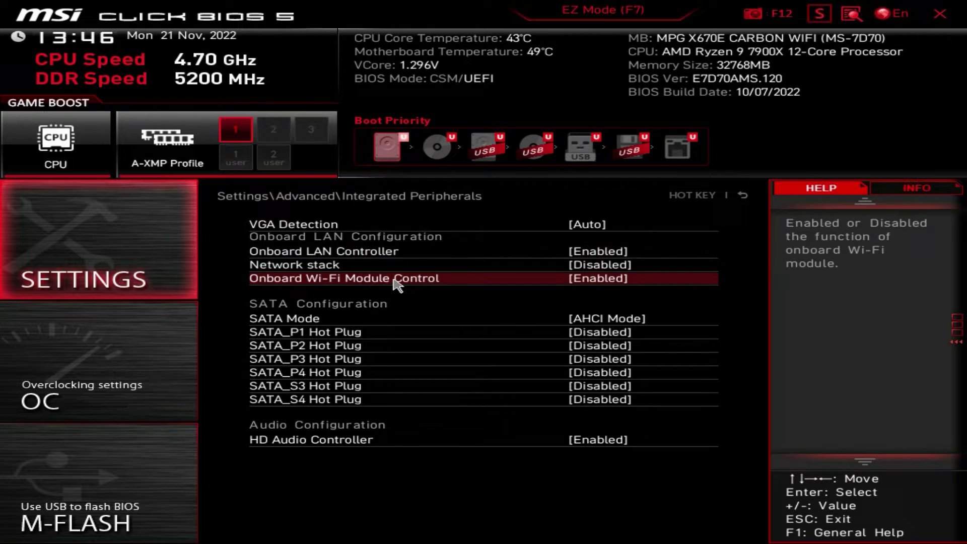
pyautogui.press('Escape')
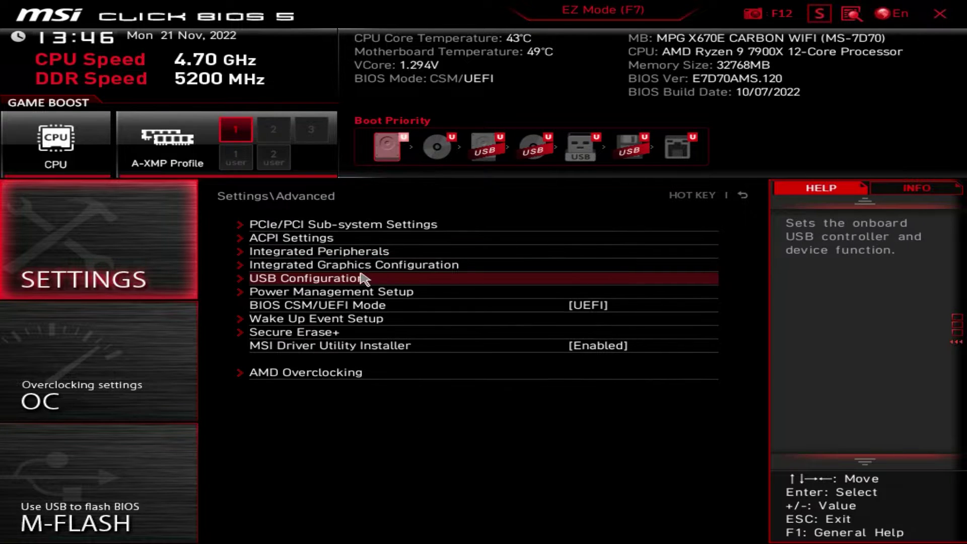
pyautogui.click(294, 269)
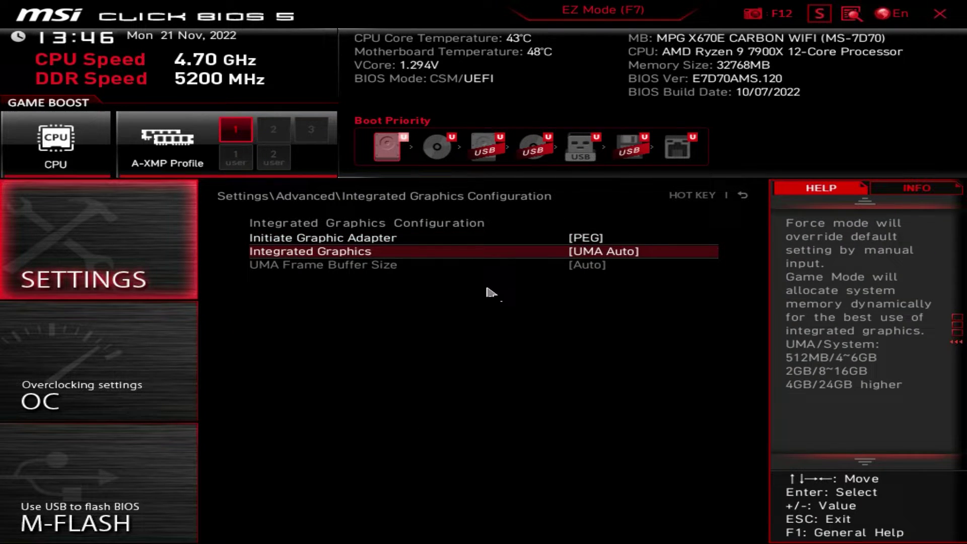
pyautogui.press('Escape')
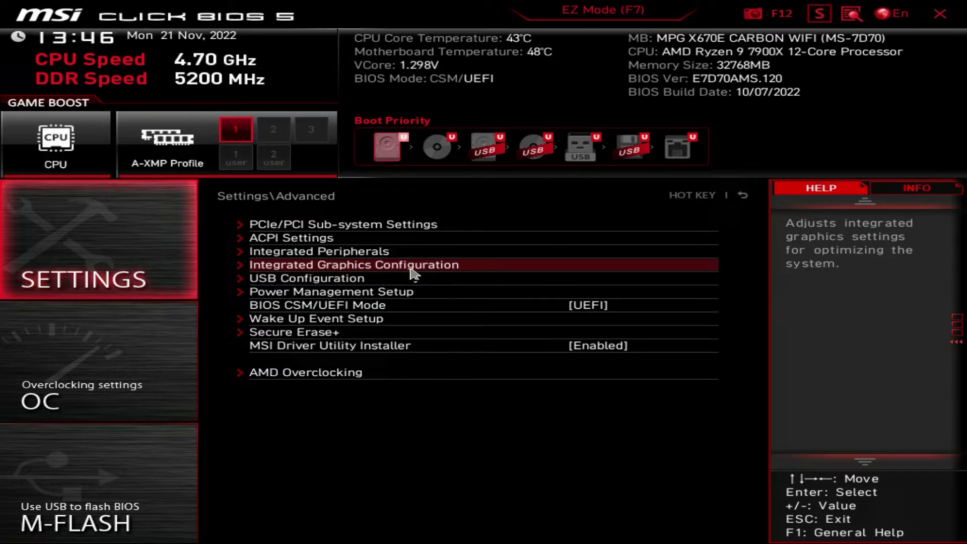
pyautogui.click(314, 279)
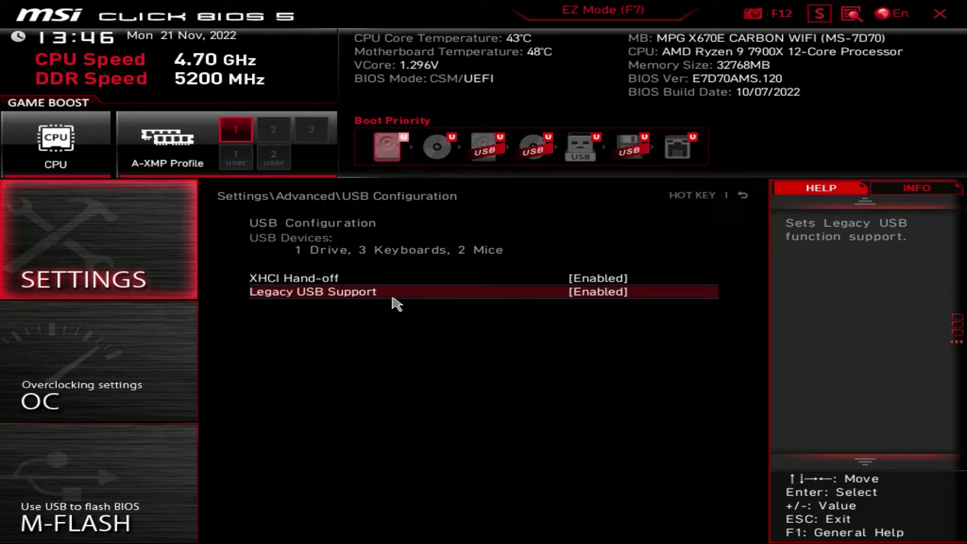
pyautogui.rightClick(327, 286)
pyautogui.click(298, 289)
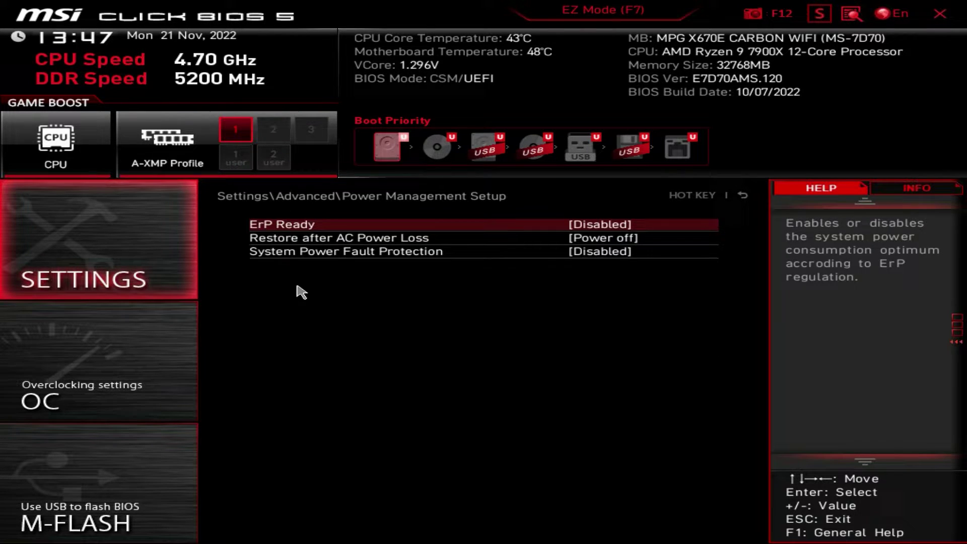
pyautogui.rightClick(360, 254)
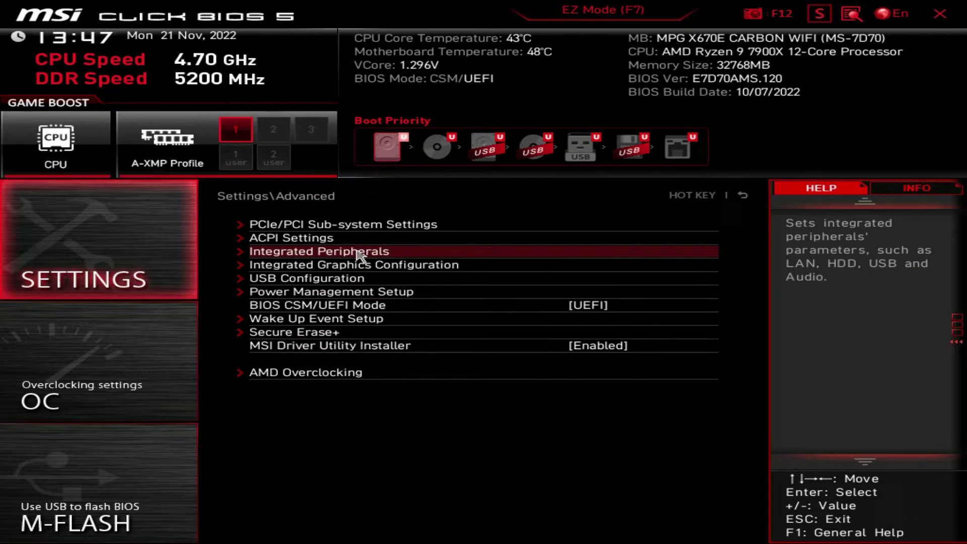
pyautogui.click(312, 318)
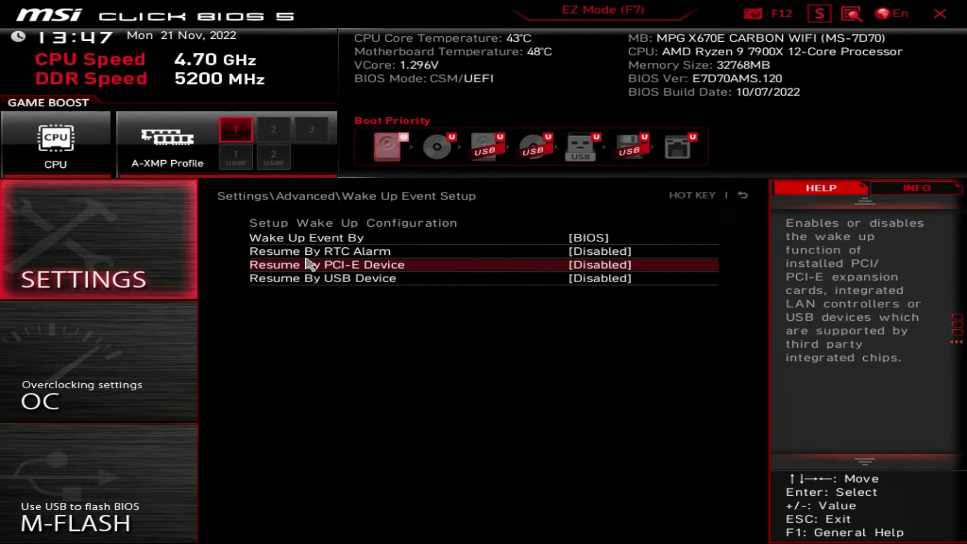
pyautogui.rightClick(309, 288)
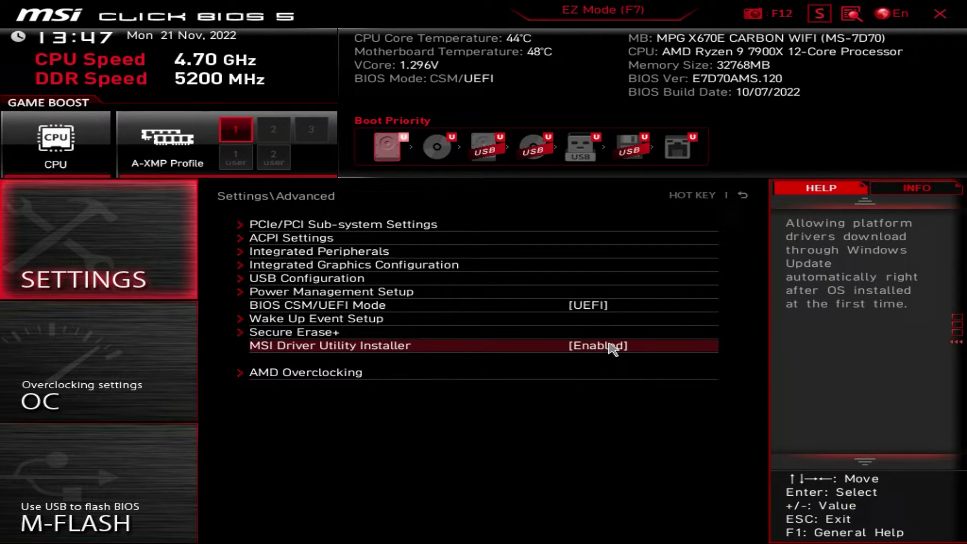
# Step: Accept the AMD Overclocking warning and view the Manual CPU Overclocking options
pyautogui.click(335, 375)
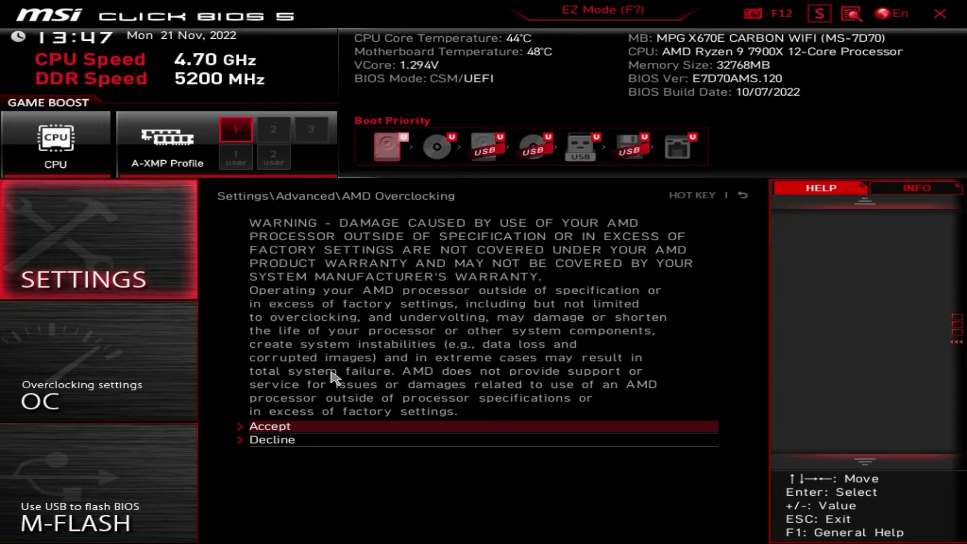
pyautogui.click(277, 427)
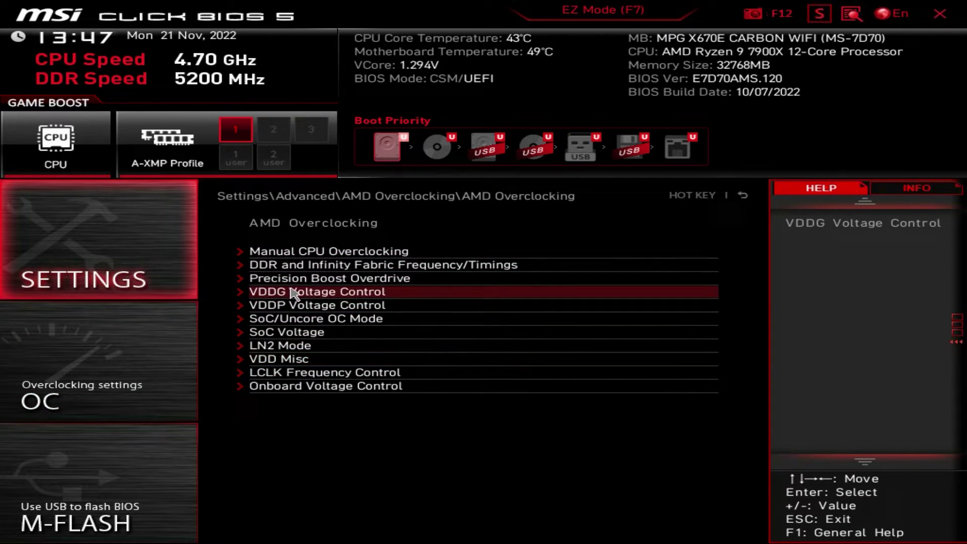
pyautogui.click(282, 251)
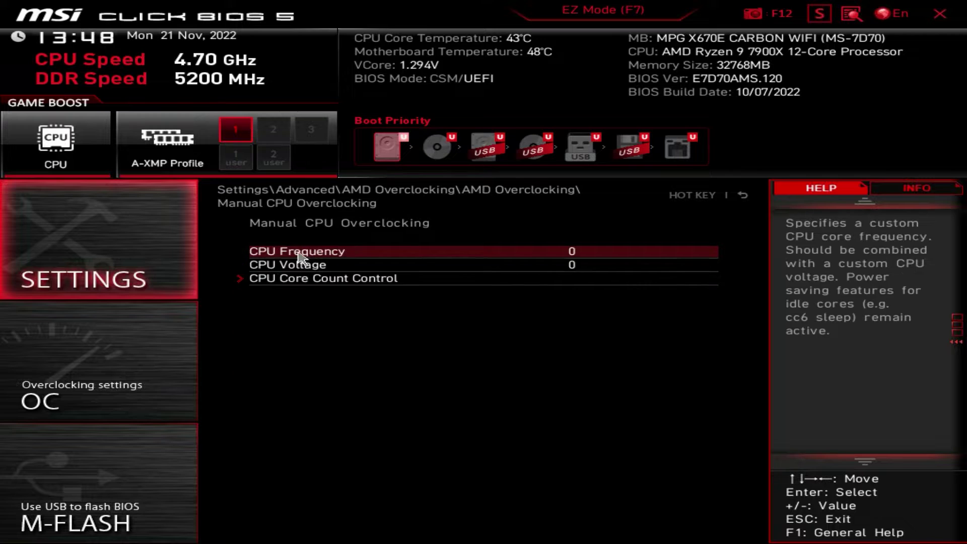
# Step: Back out through AMD Overclocking and the Advanced list to the top Settings menu
pyautogui.rightClick(333, 264)
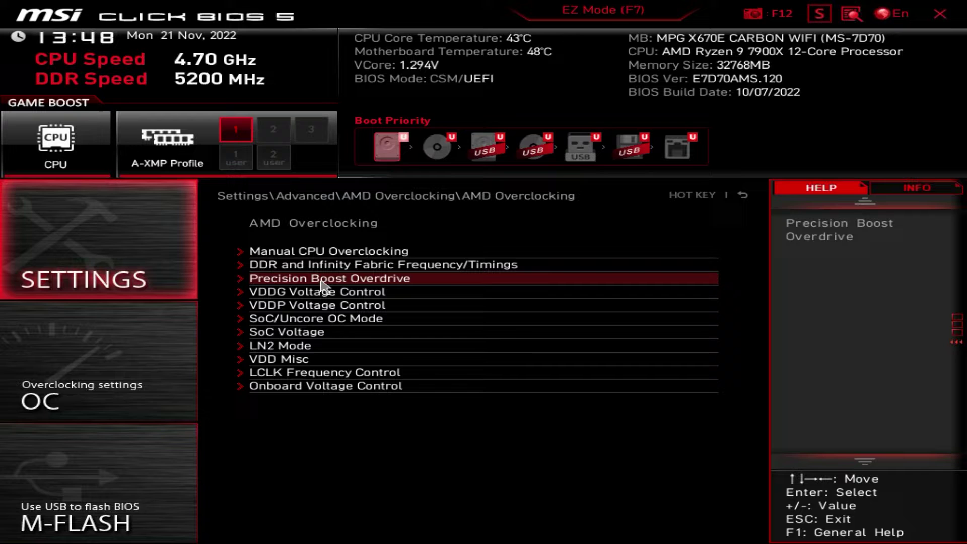
pyautogui.rightClick(322, 287)
pyautogui.rightClick(323, 287)
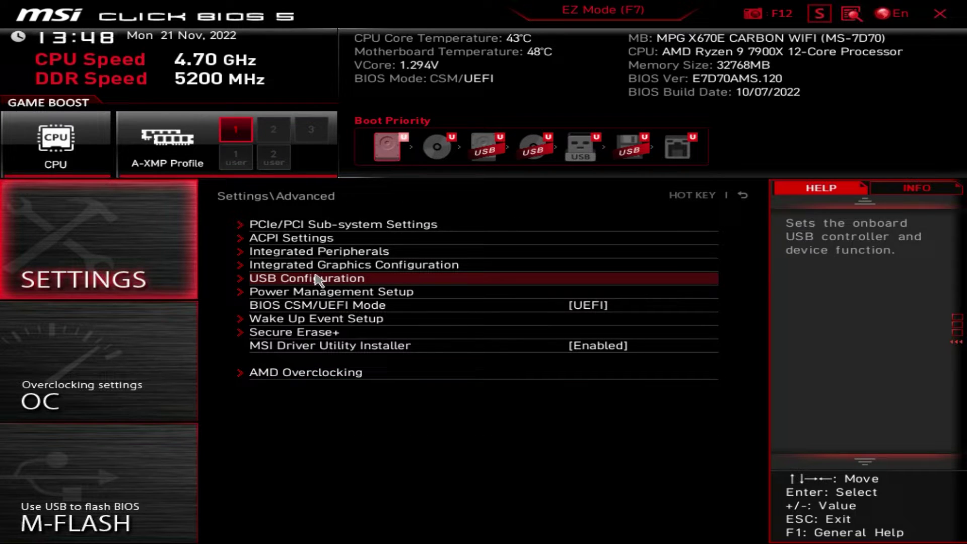
pyautogui.rightClick(246, 333)
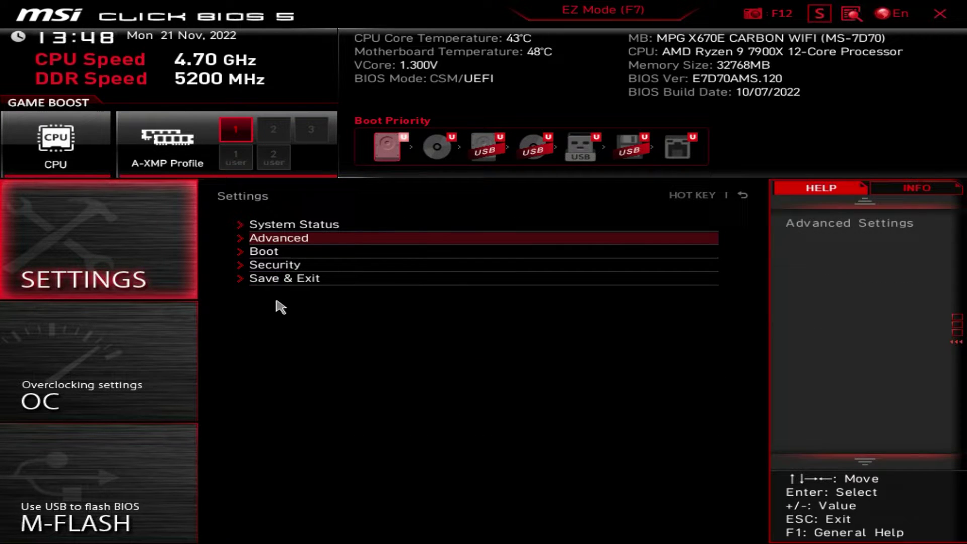
pyautogui.click(276, 257)
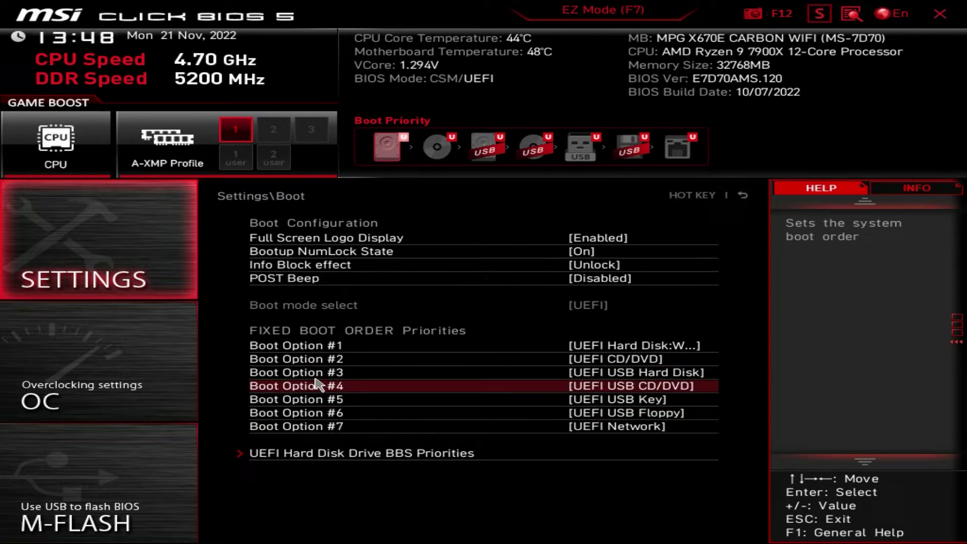
pyautogui.rightClick(367, 349)
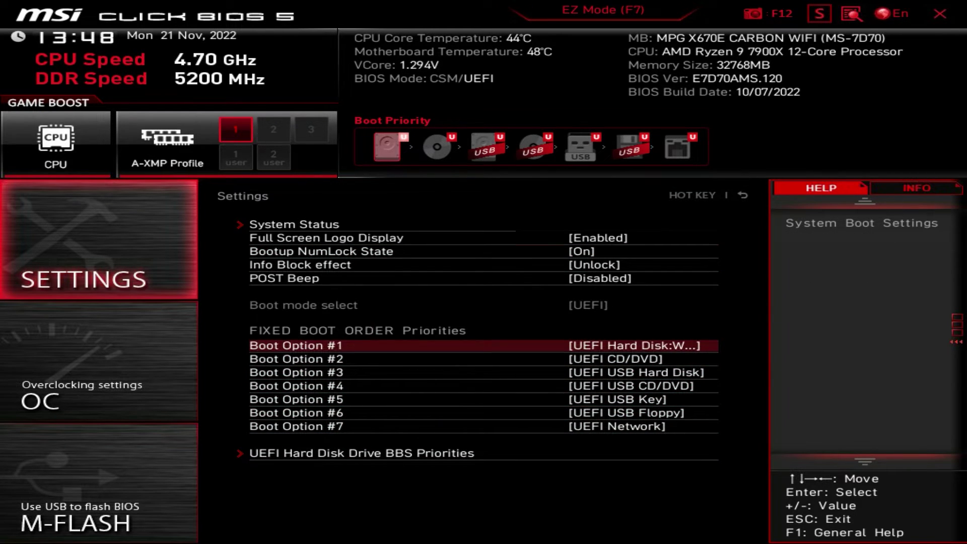
pyautogui.click(291, 269)
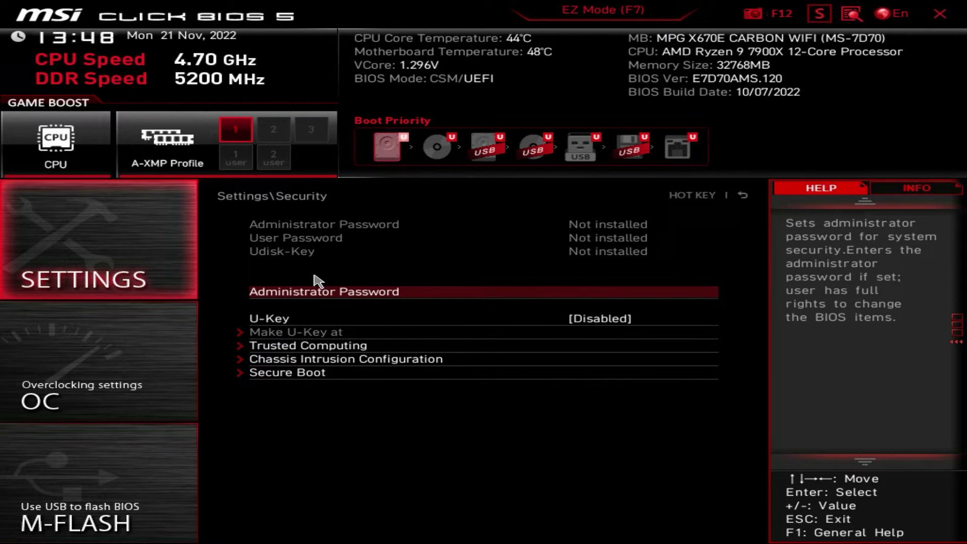
pyautogui.press('Escape')
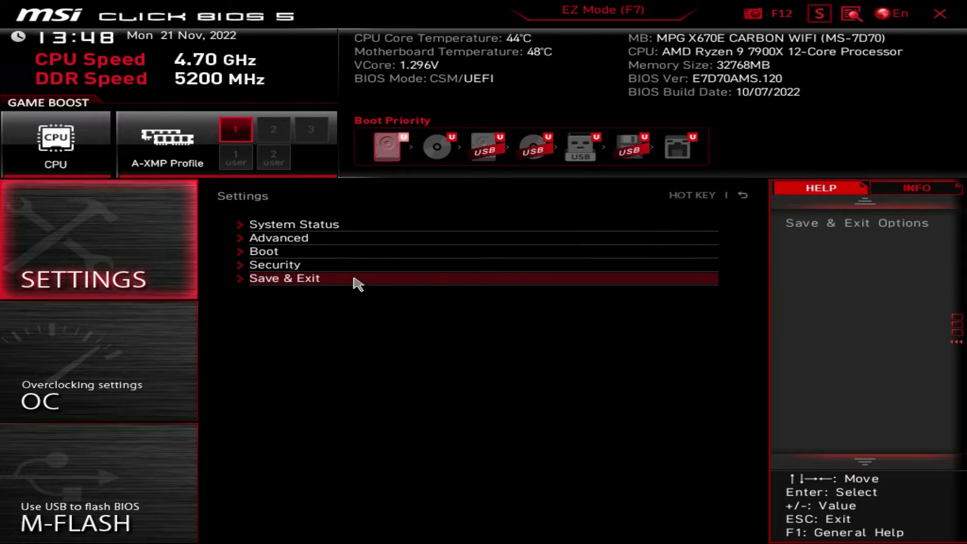
pyautogui.click(285, 279)
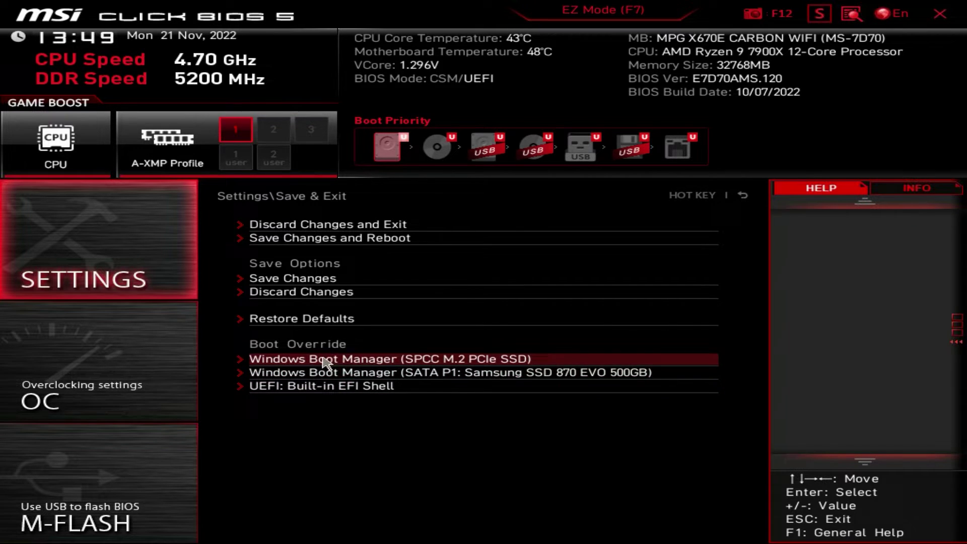
pyautogui.press('Escape')
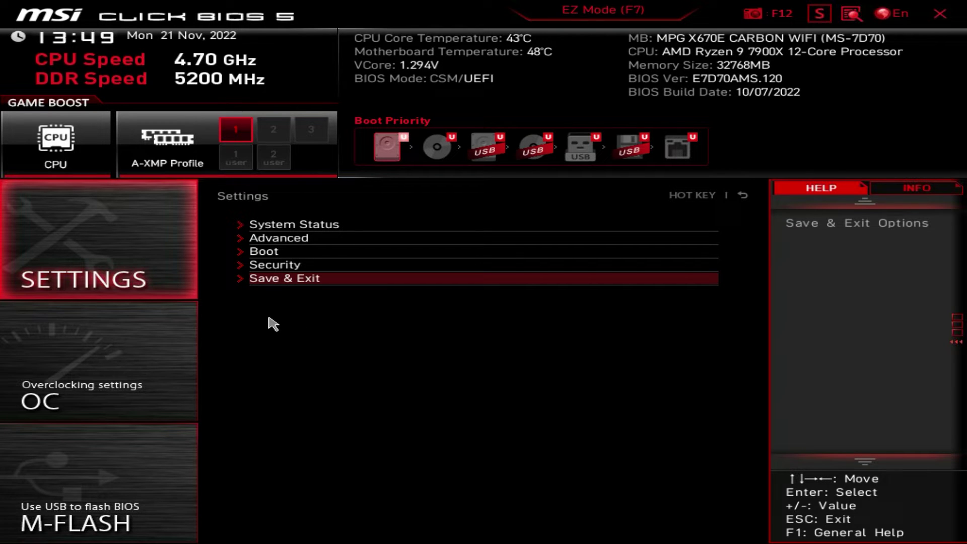
# Step: Open the OC settings and set OC Explore Mode to Expert
pyautogui.click(141, 353)
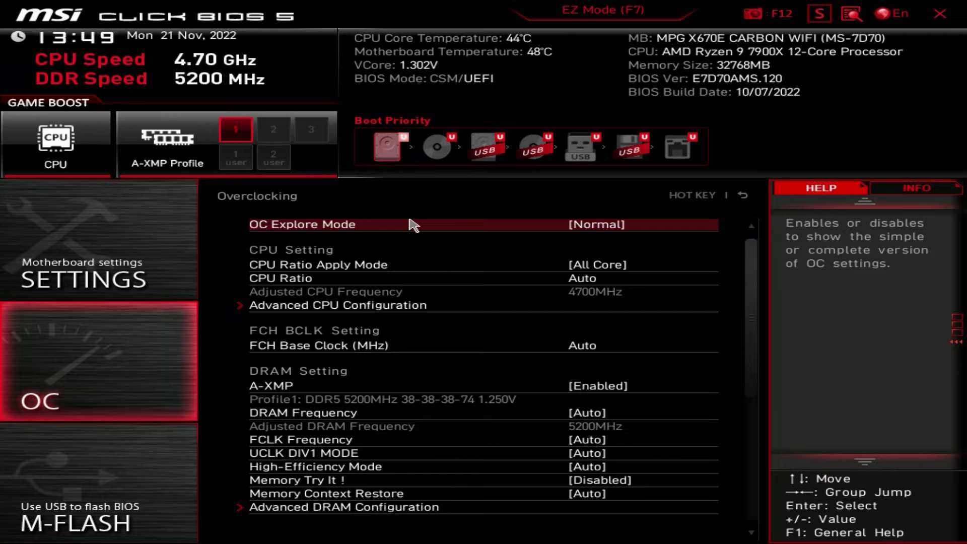
pyautogui.click(373, 232)
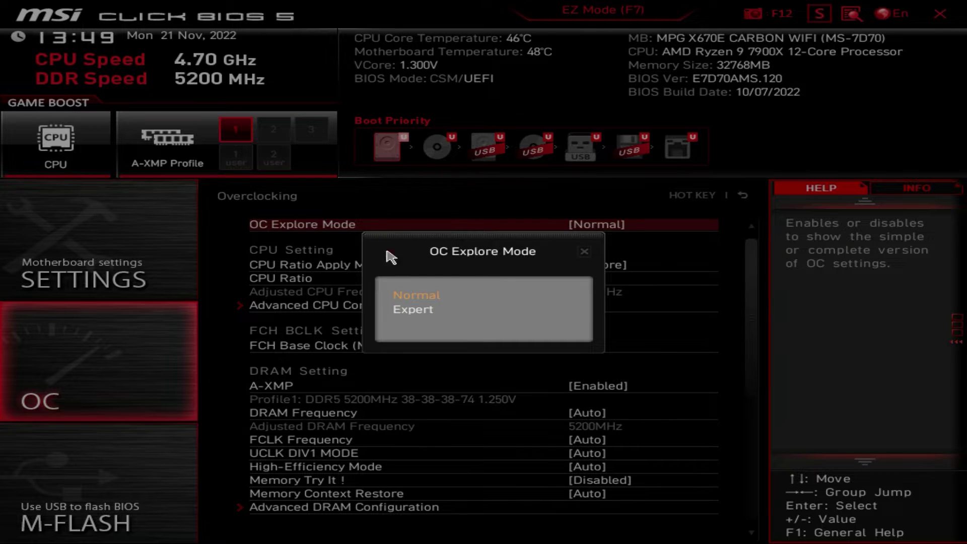
pyautogui.click(416, 310)
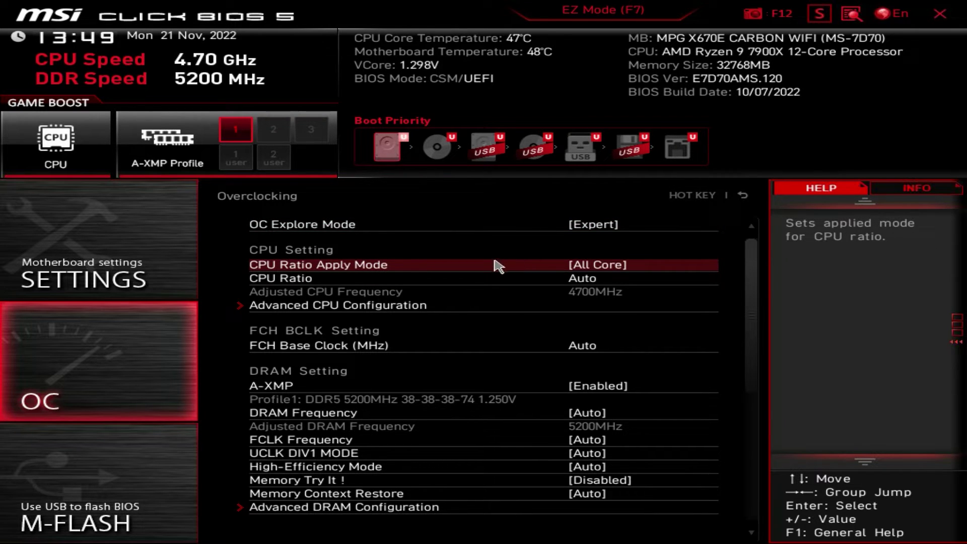
# Step: Check CPU Ratio Apply Mode without changing it, then try a CPU Ratio value of 40
pyautogui.click(370, 270)
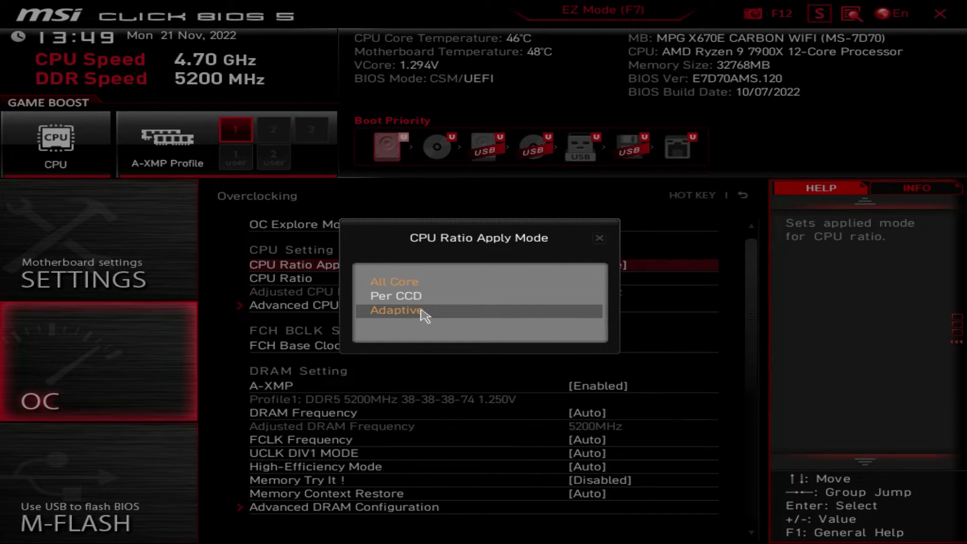
pyautogui.press('Escape')
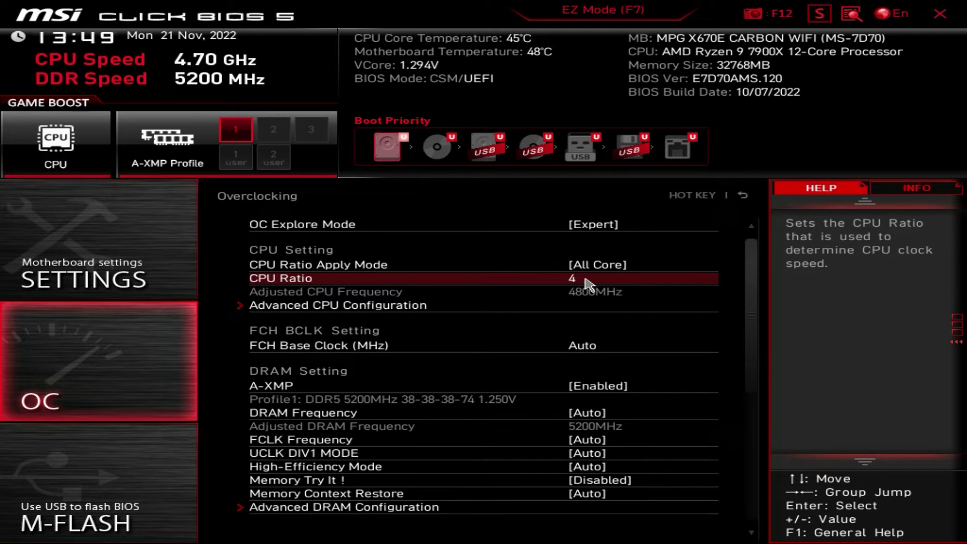
pyautogui.write('0')
pyautogui.press('Return')
pyautogui.click(428, 306)
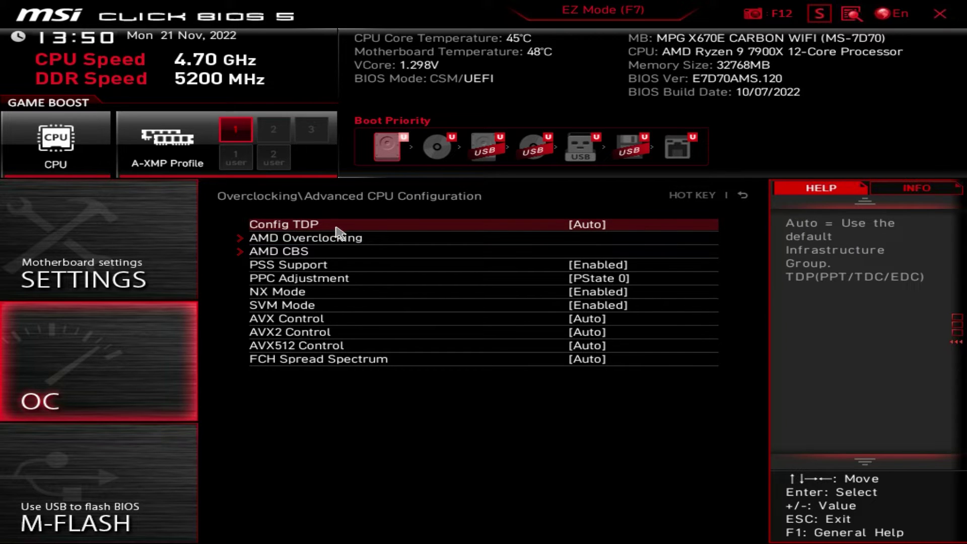
pyautogui.click(317, 237)
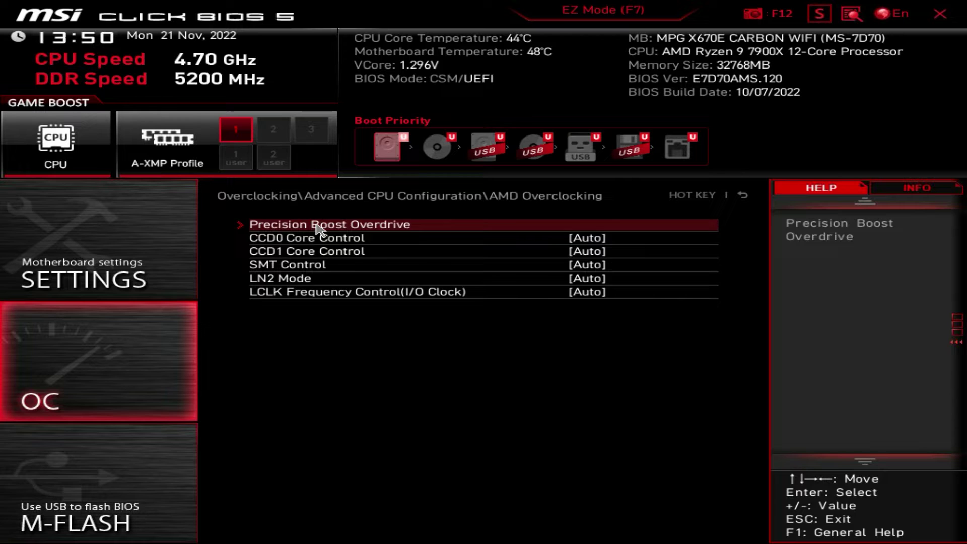
pyautogui.click(318, 225)
pyautogui.press('Escape')
pyautogui.press('Escape')
pyautogui.click(311, 252)
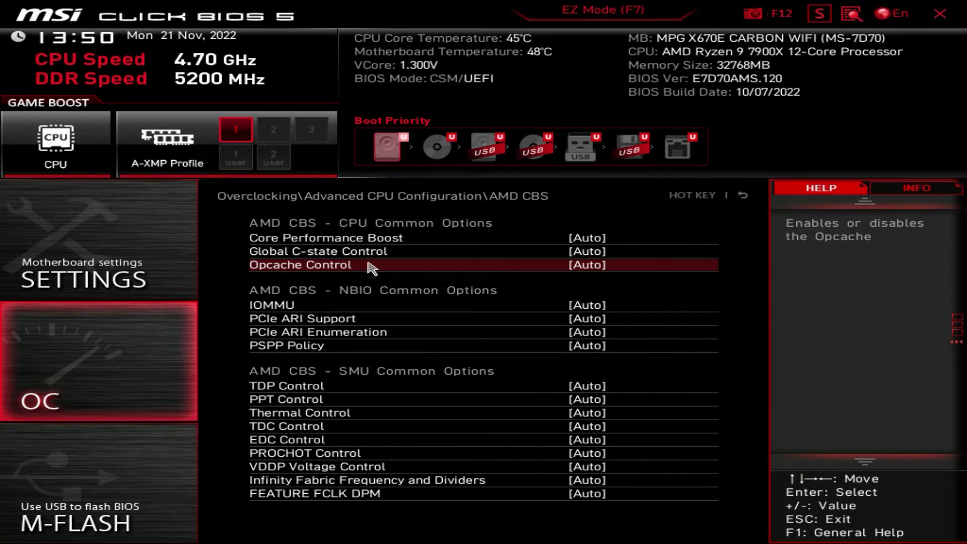
pyautogui.press('Escape')
pyautogui.press('Escape')
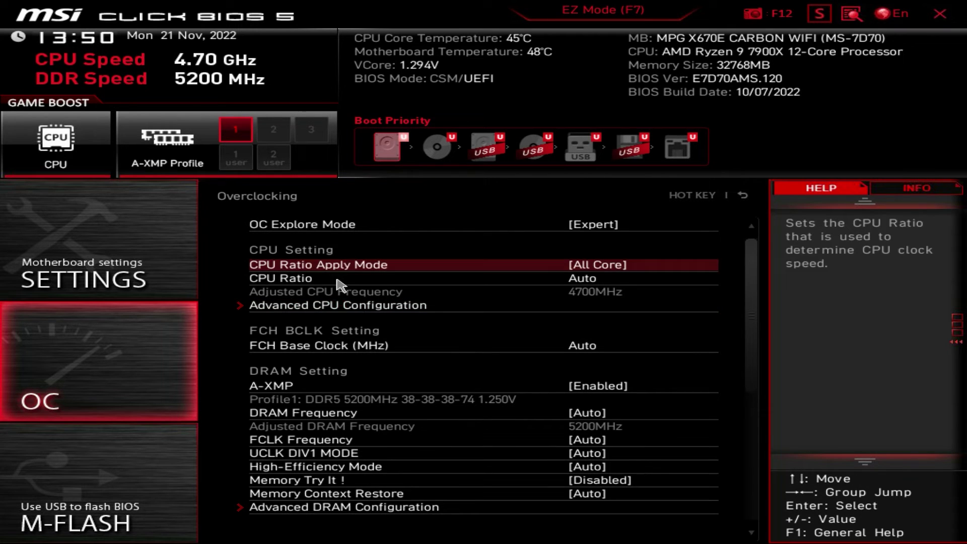
# Step: Scroll down and check the A-XMP options, leaving it Enabled
pyautogui.scroll(-3, 397, 332)
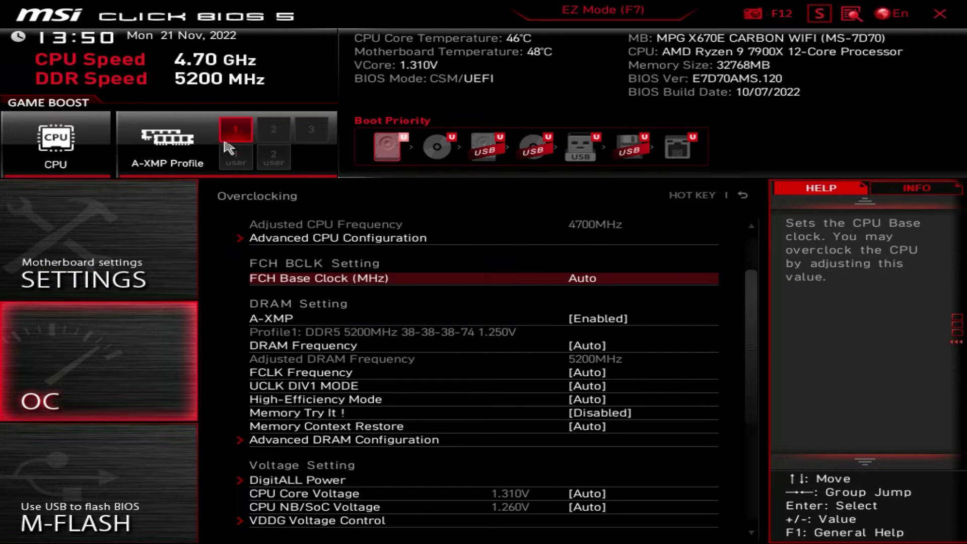
pyautogui.click(334, 321)
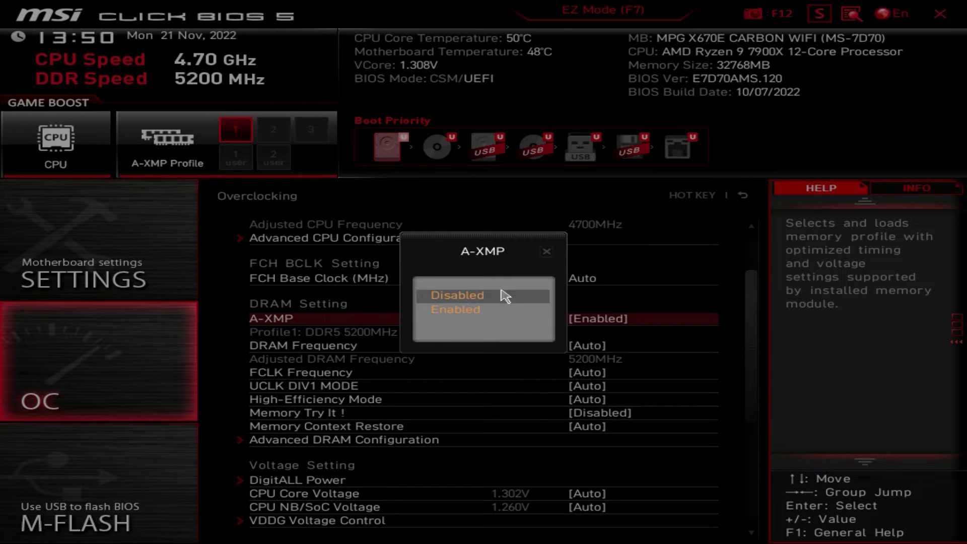
pyautogui.press('Escape')
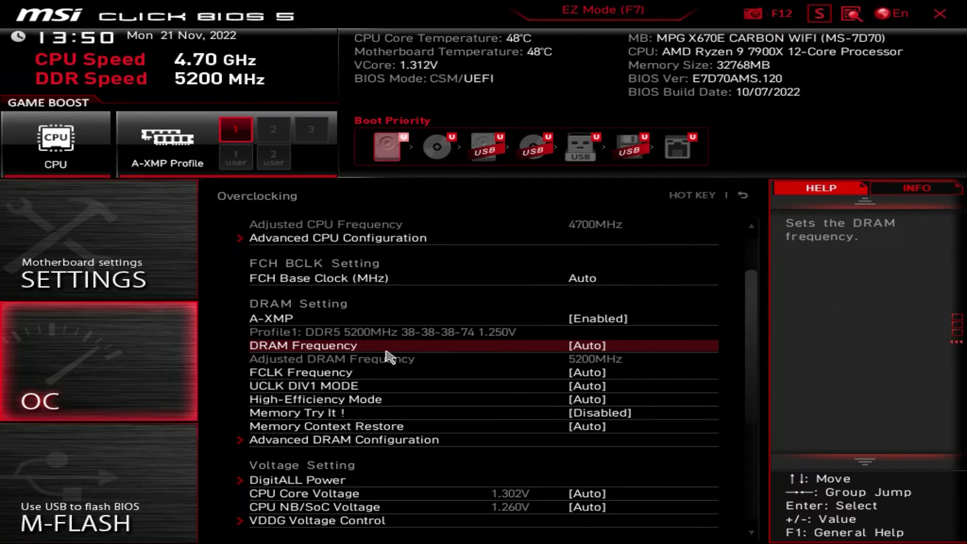
# Step: Browse the Advanced DRAM Configuration timings, return to Overclocking, and scroll toward Voltage Setting
pyautogui.scroll(-1, 386, 357)
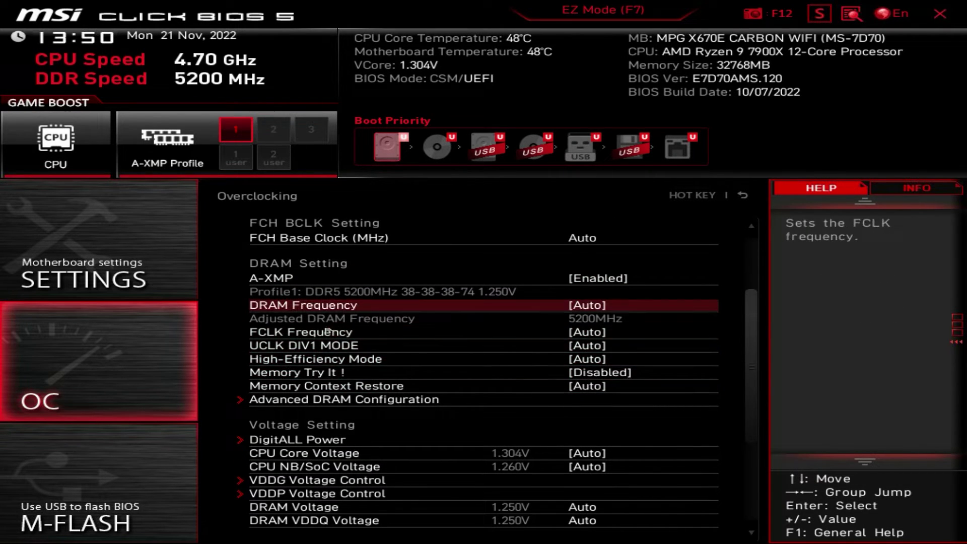
pyautogui.click(312, 401)
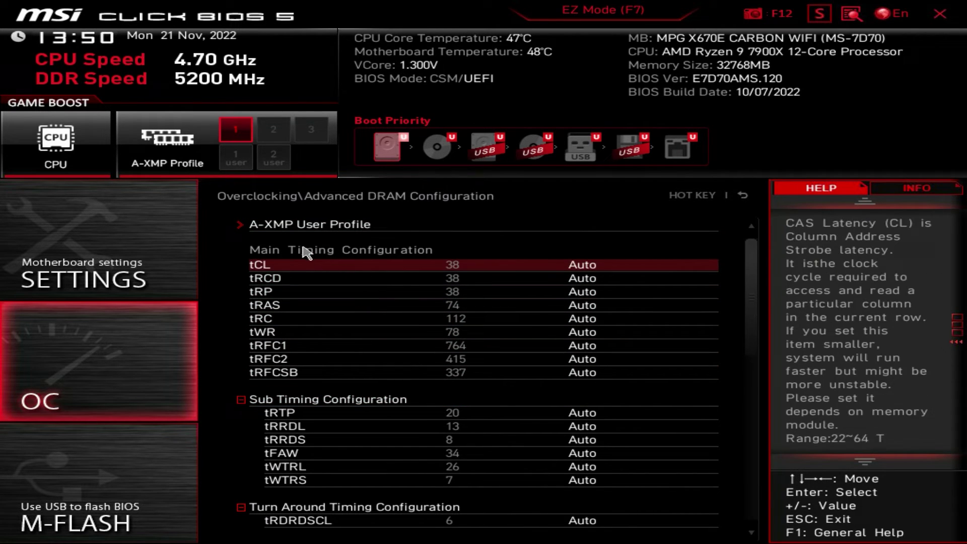
pyautogui.scroll(-1, 328, 292)
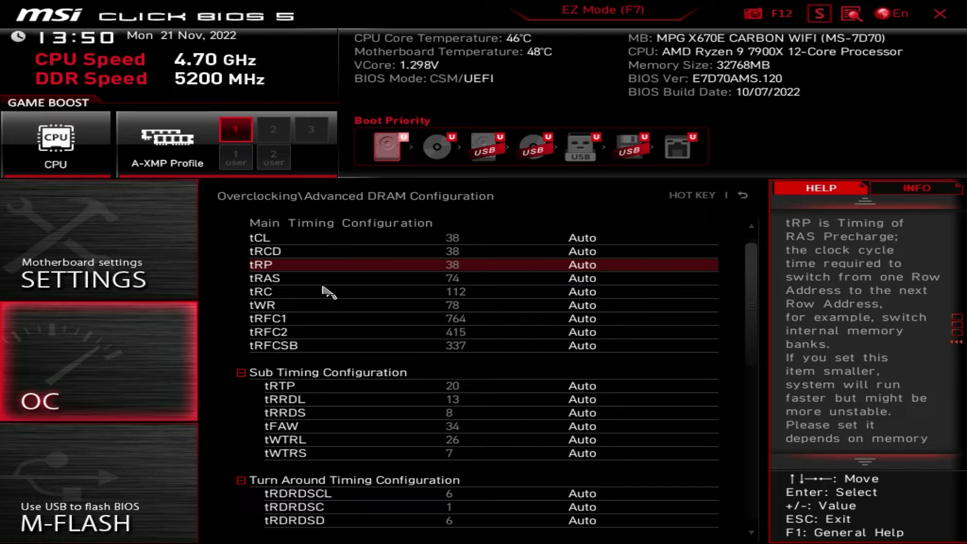
pyautogui.scroll(-15, 328, 293)
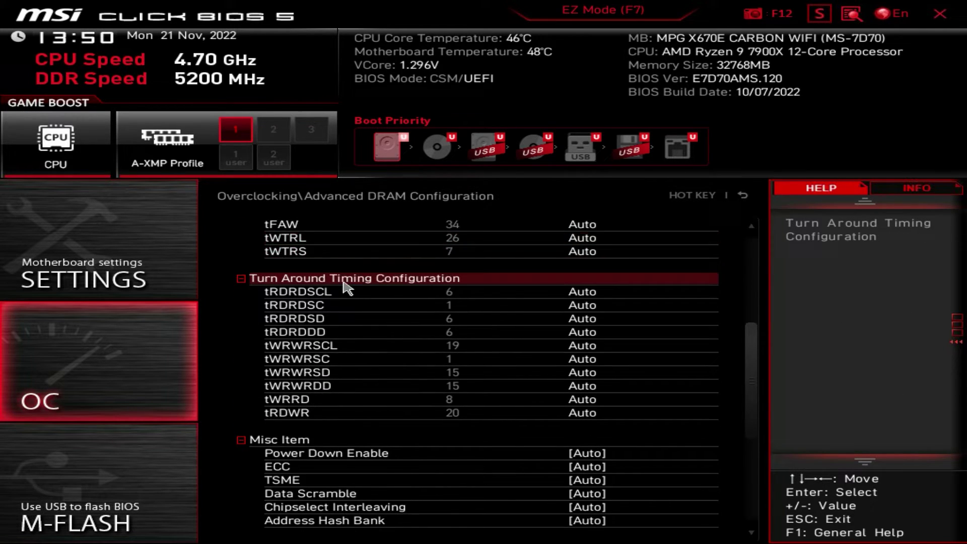
pyautogui.scroll(-14, 348, 288)
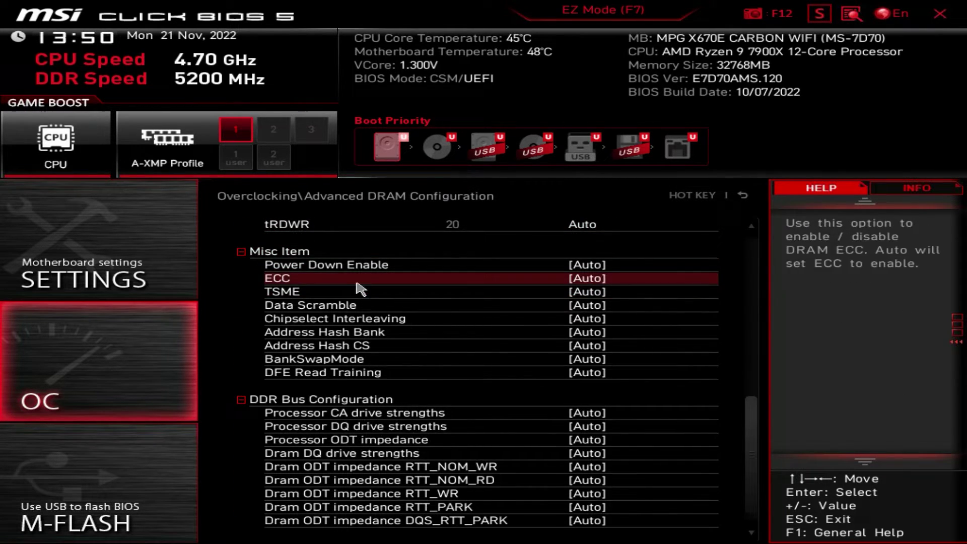
pyautogui.scroll(20, 360, 290)
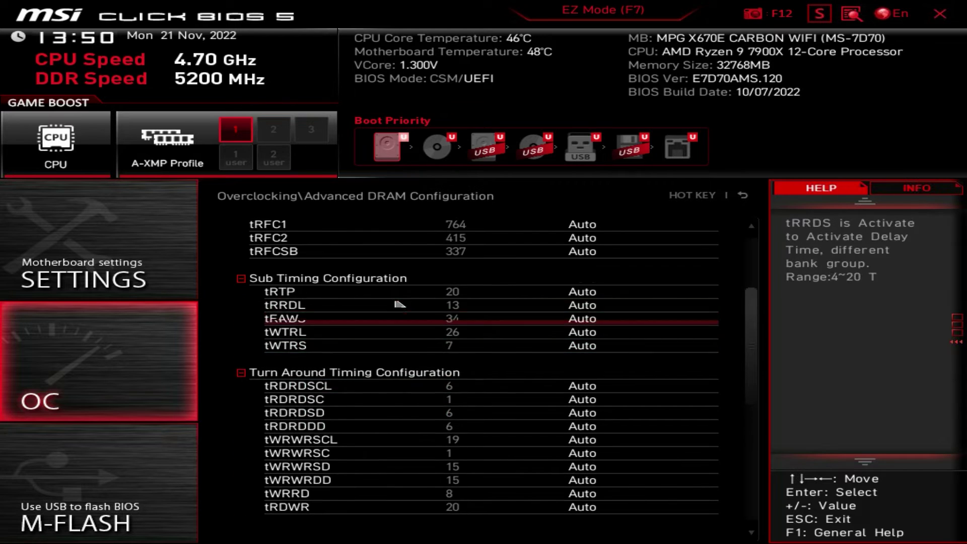
pyautogui.scroll(9, 398, 303)
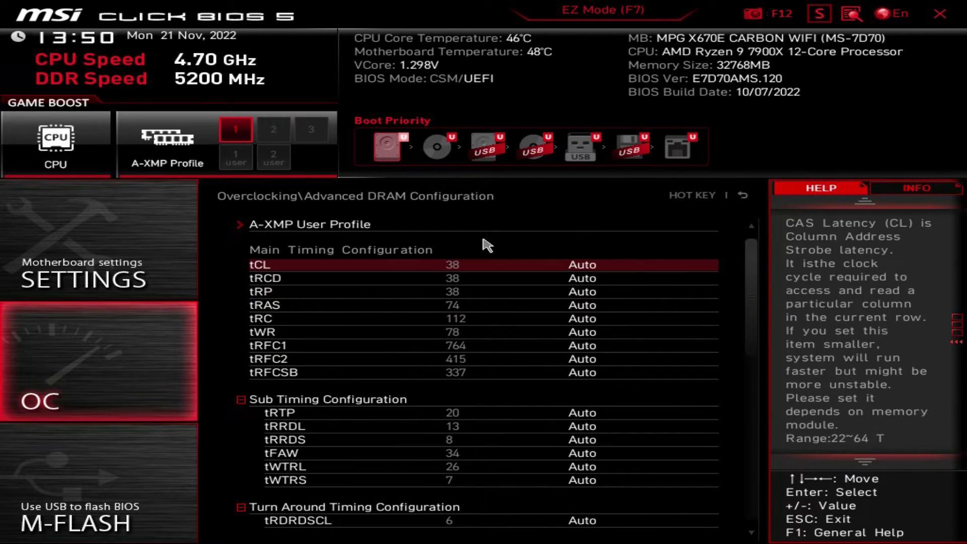
pyautogui.press('Escape')
pyautogui.scroll(-2, 356, 320)
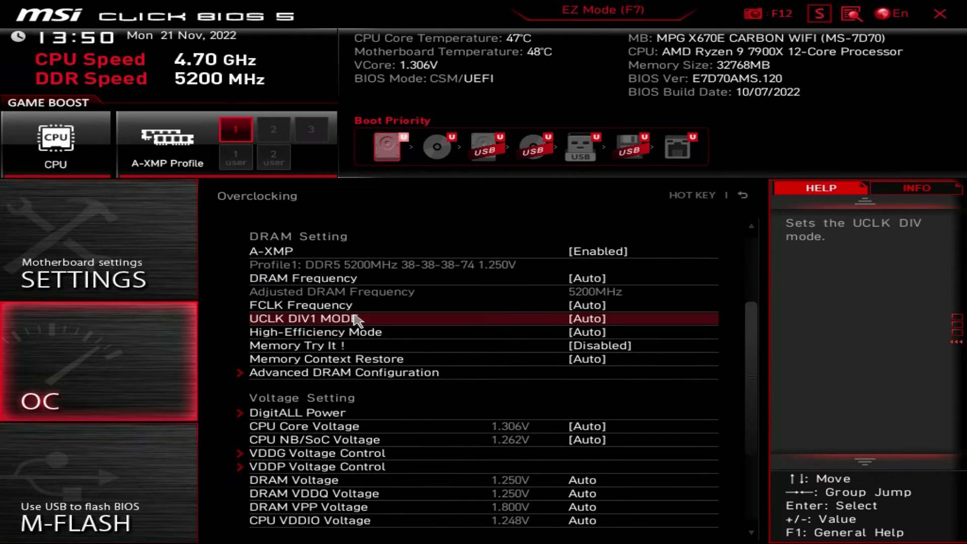
pyautogui.scroll(-4, 356, 319)
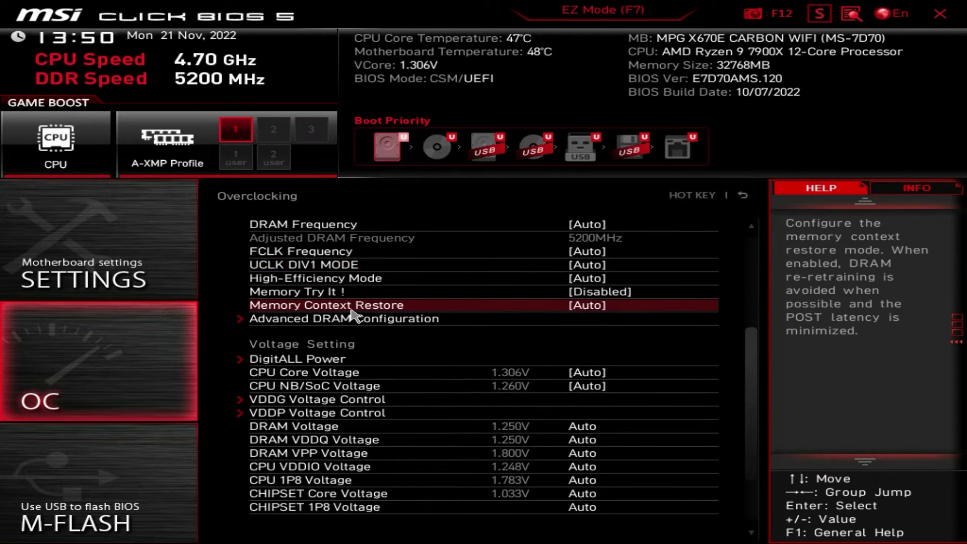
pyautogui.click(307, 358)
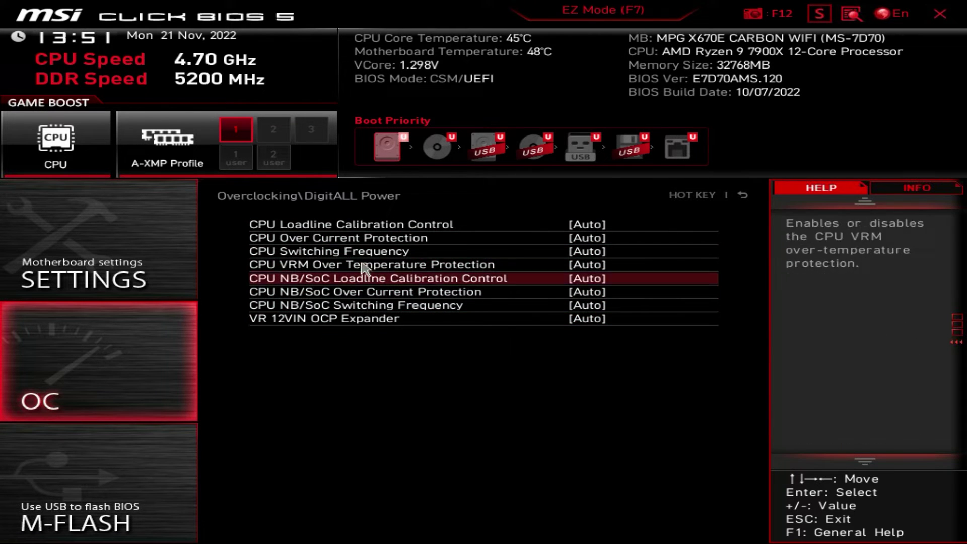
pyautogui.press('Escape')
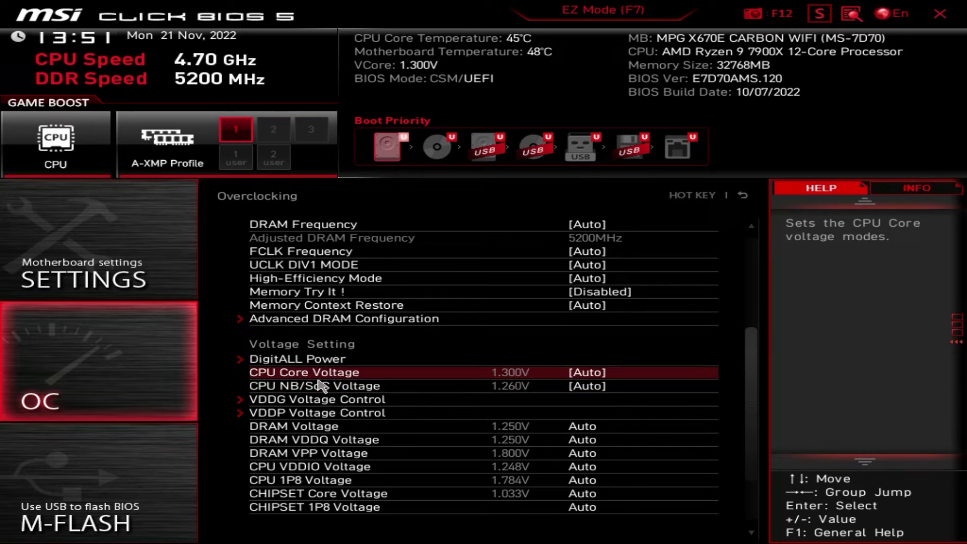
pyautogui.scroll(-2, 324, 399)
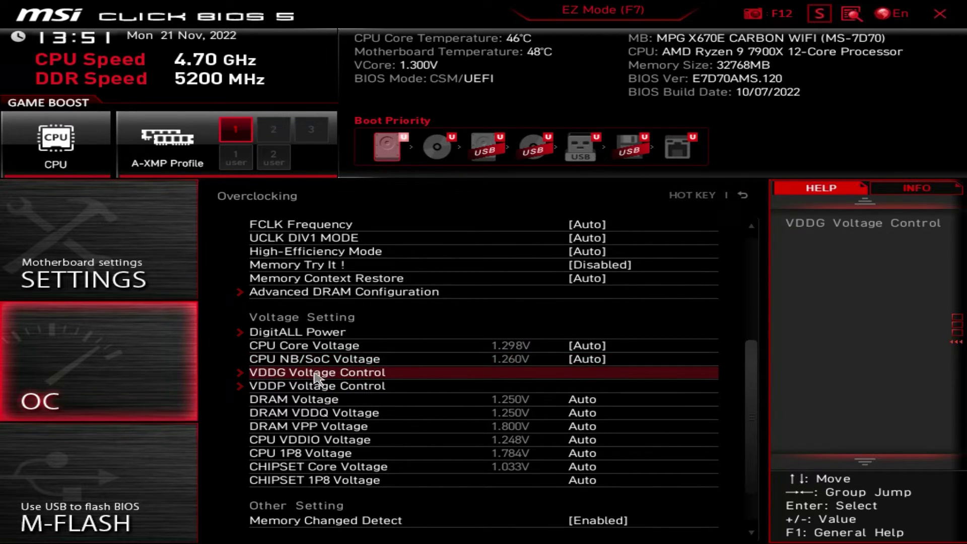
pyautogui.scroll(-1, 319, 378)
pyautogui.scroll(-1, 318, 378)
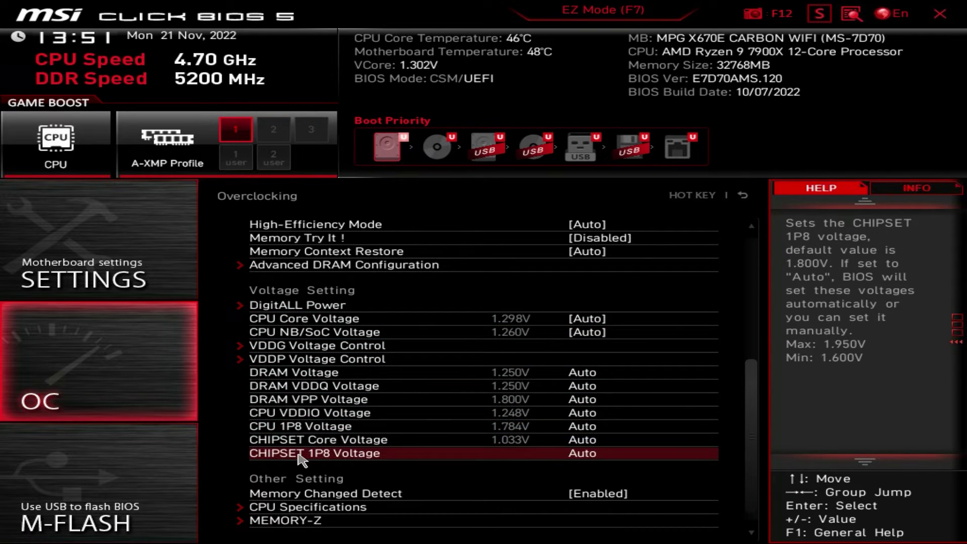
pyautogui.click(312, 507)
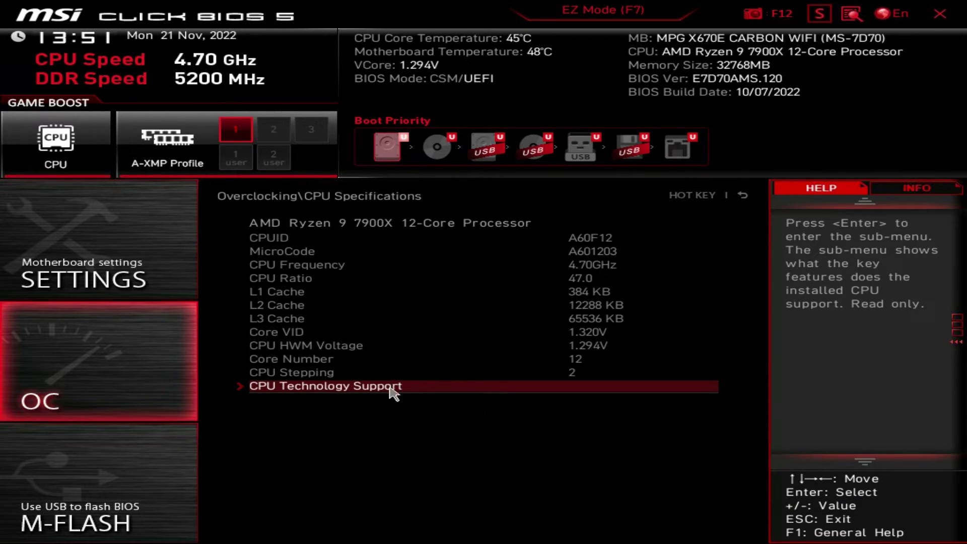
pyautogui.click(294, 388)
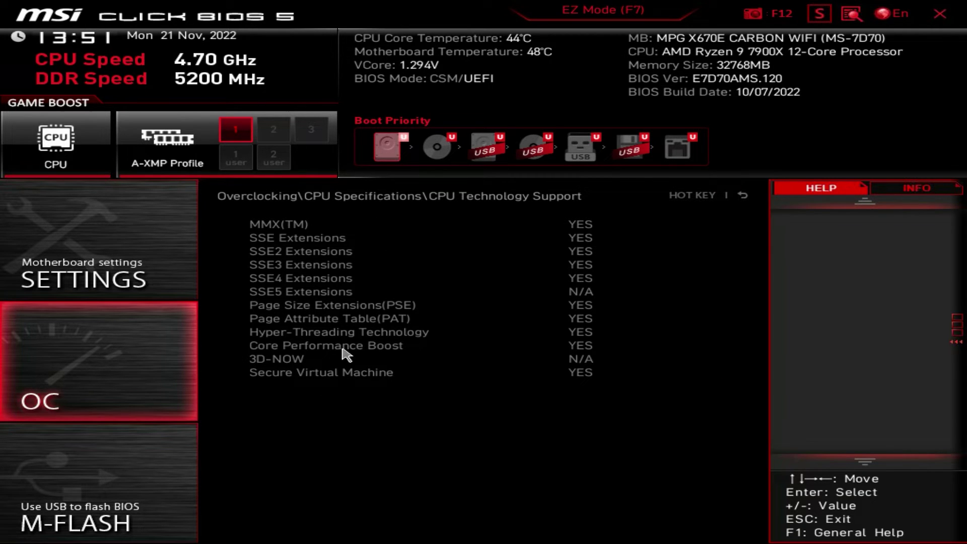
pyautogui.press('Escape')
pyautogui.press('Escape')
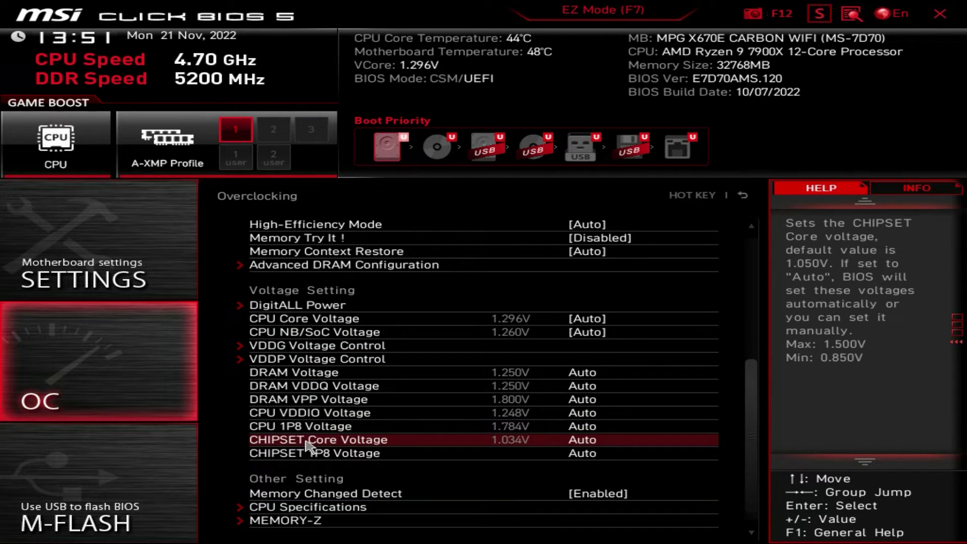
pyautogui.click(270, 522)
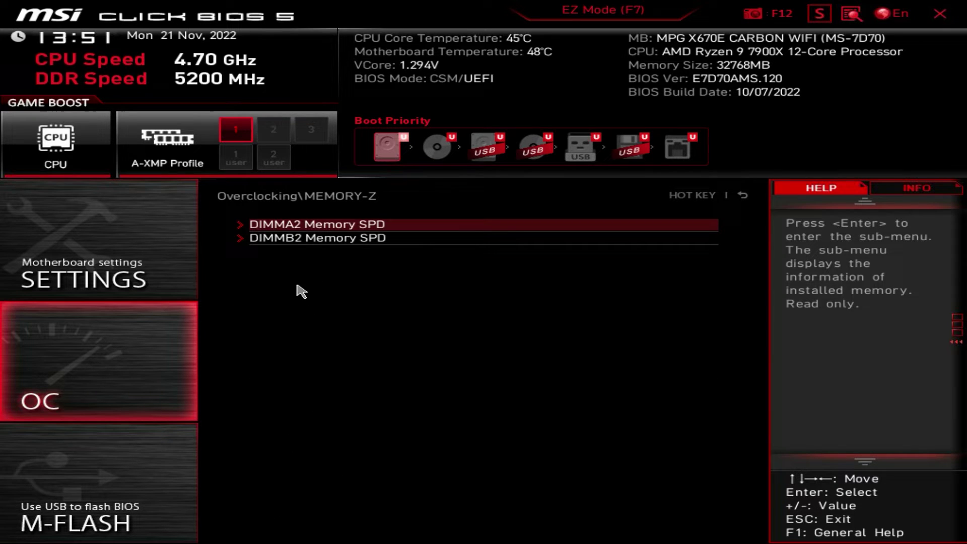
pyautogui.click(290, 227)
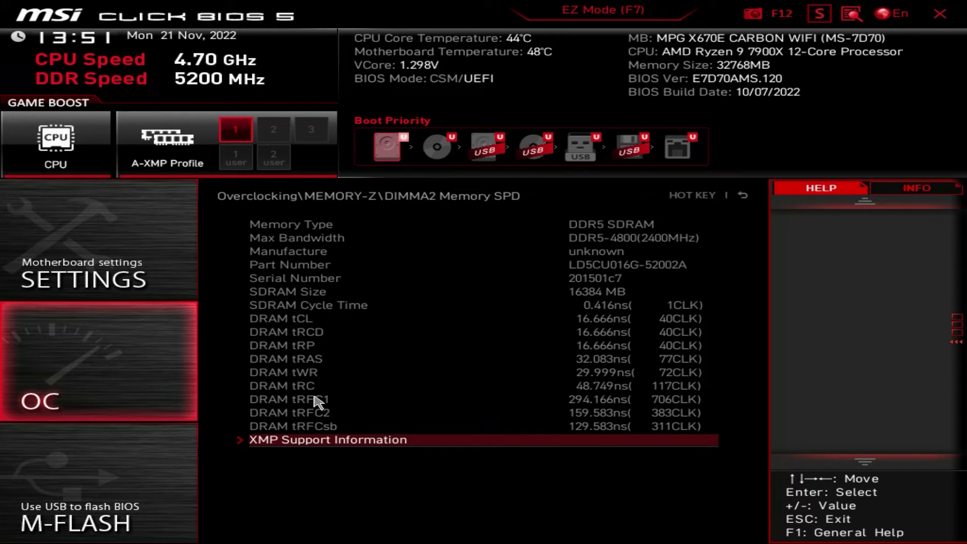
pyautogui.click(308, 442)
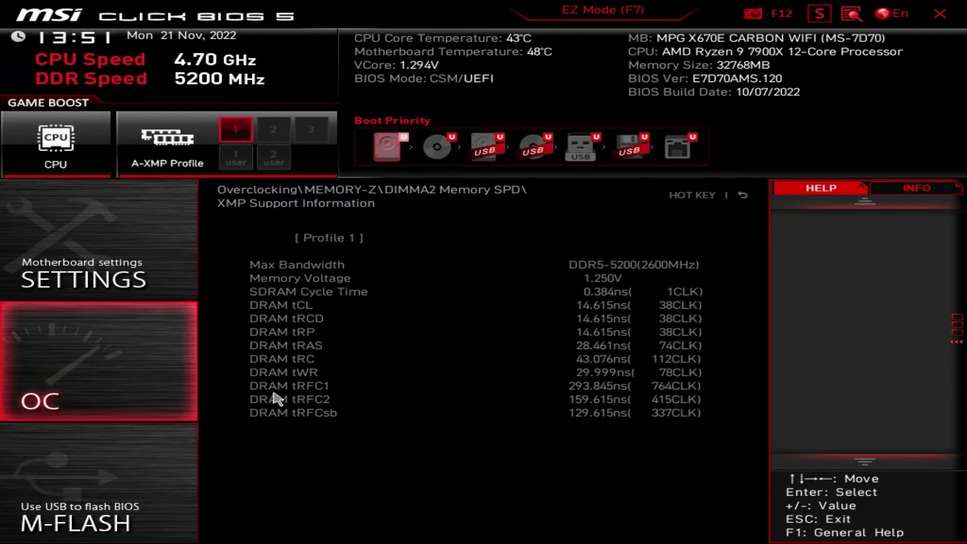
pyautogui.press('Escape')
pyautogui.press('Escape')
pyautogui.press('Escape')
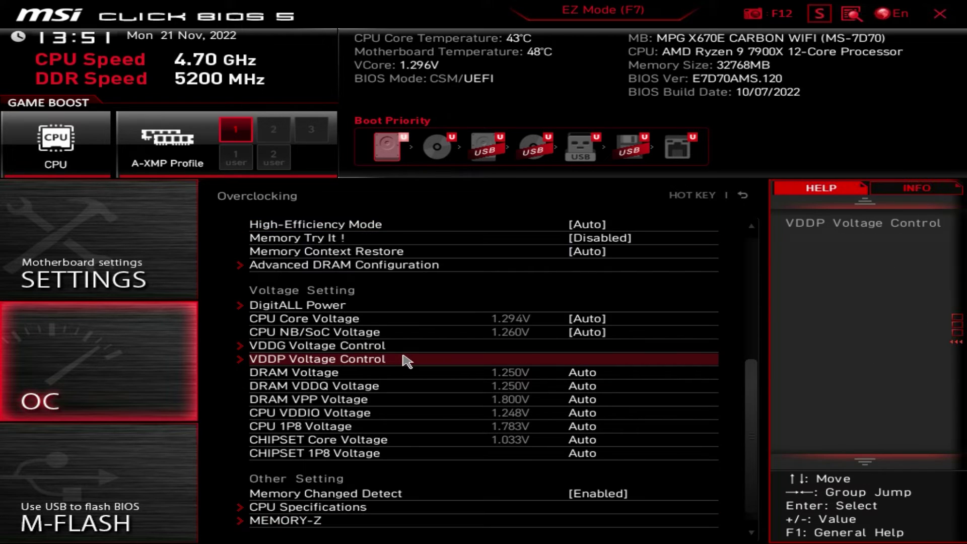
pyautogui.press('Escape')
# Step: Reopen Overclocking, scroll to the top, move to Memory Context Restore, then exit to the home screen
pyautogui.click(161, 389)
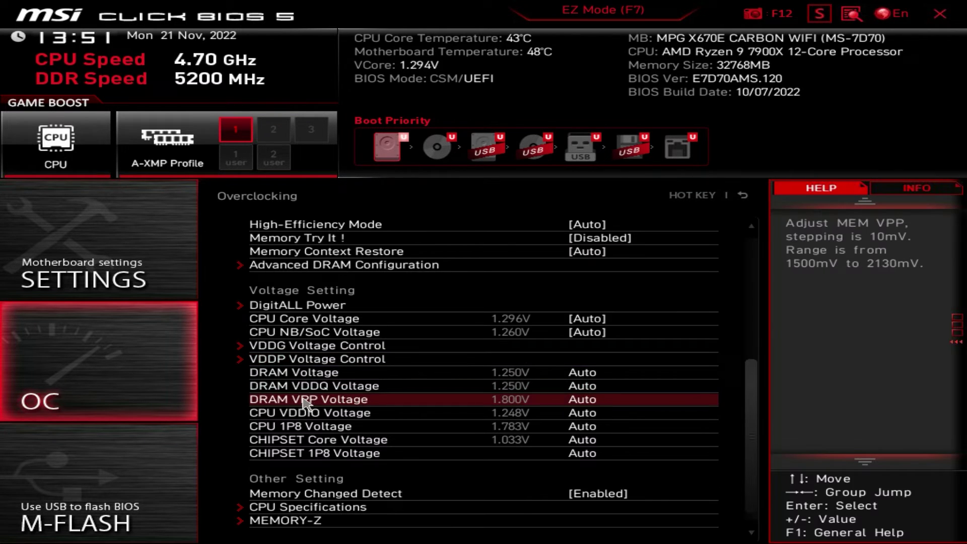
pyautogui.scroll(5, 313, 408)
pyautogui.scroll(2, 313, 405)
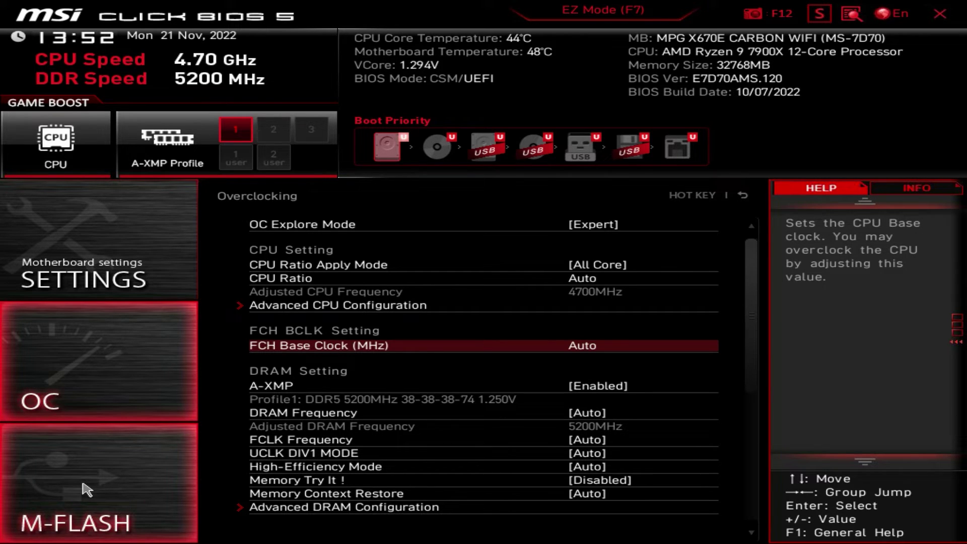
pyautogui.press('Down')
pyautogui.press('Down')
pyautogui.press('Down')
pyautogui.press('Down')
pyautogui.press('Down')
pyautogui.press('Down')
pyautogui.press('Down')
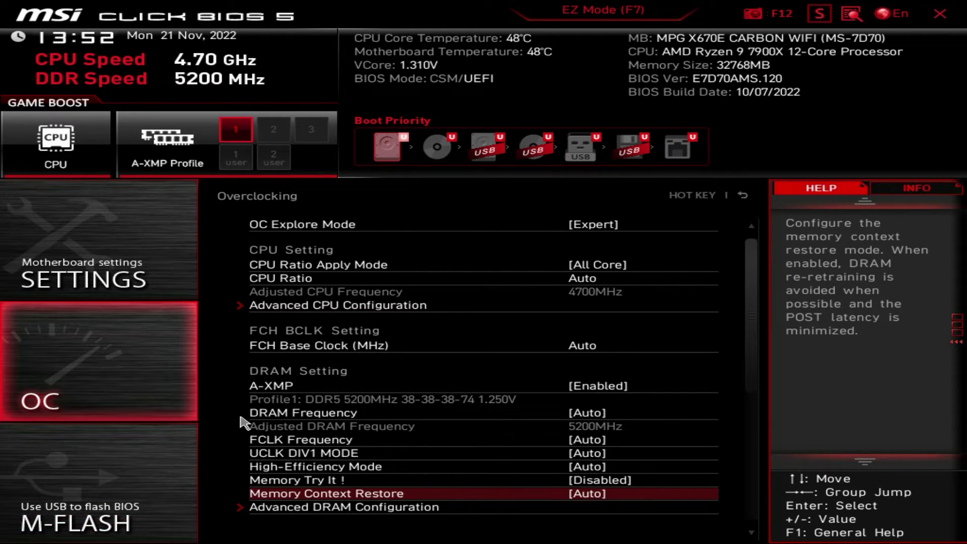
pyautogui.press('Escape')
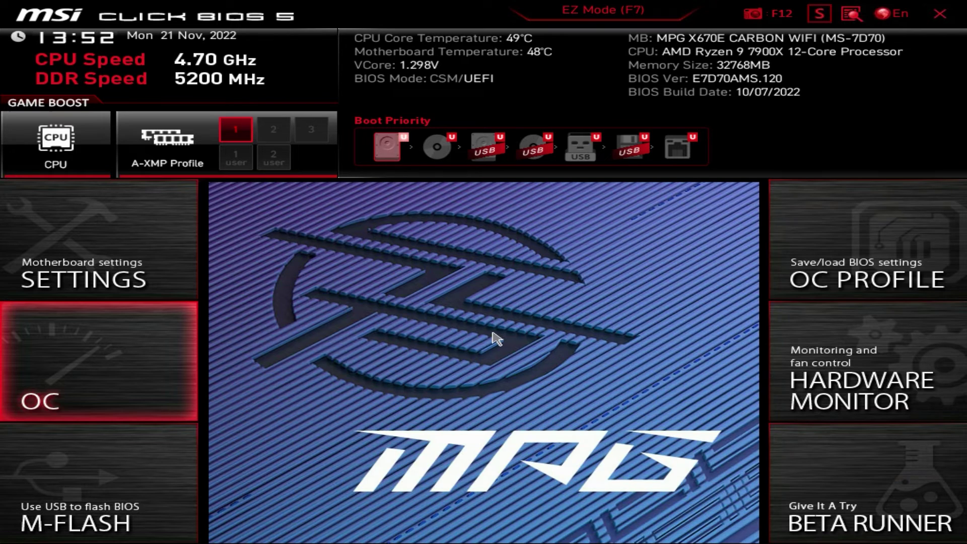
# Step: Look over the OC Profile, Hardware Monitor and Beta Runner pages, then return to EZ Mode
pyautogui.click(868, 262)
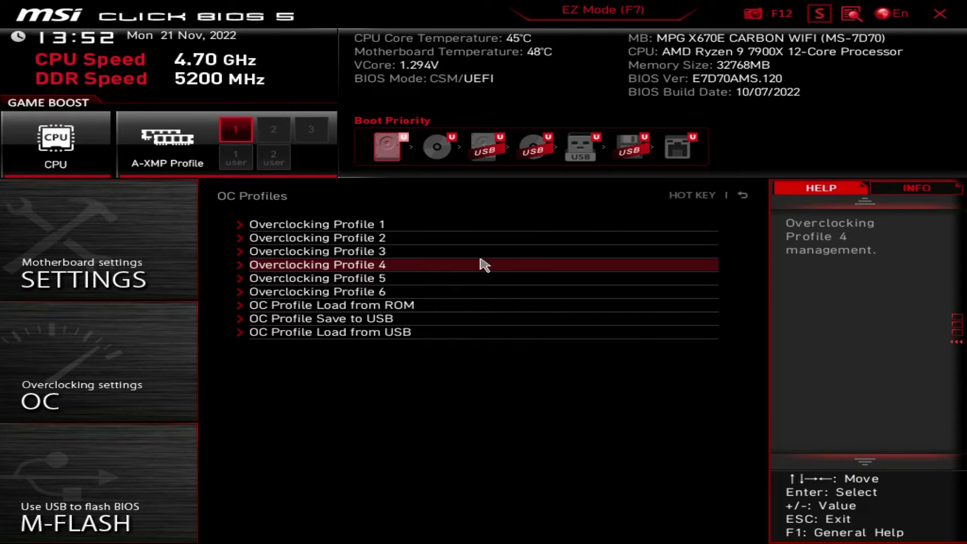
pyautogui.press('Escape')
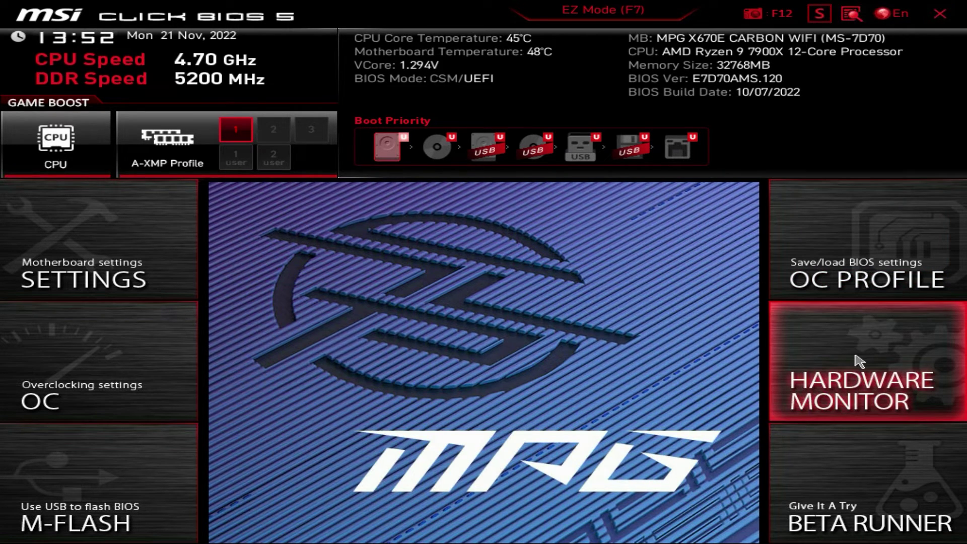
pyautogui.click(857, 361)
pyautogui.click(857, 455)
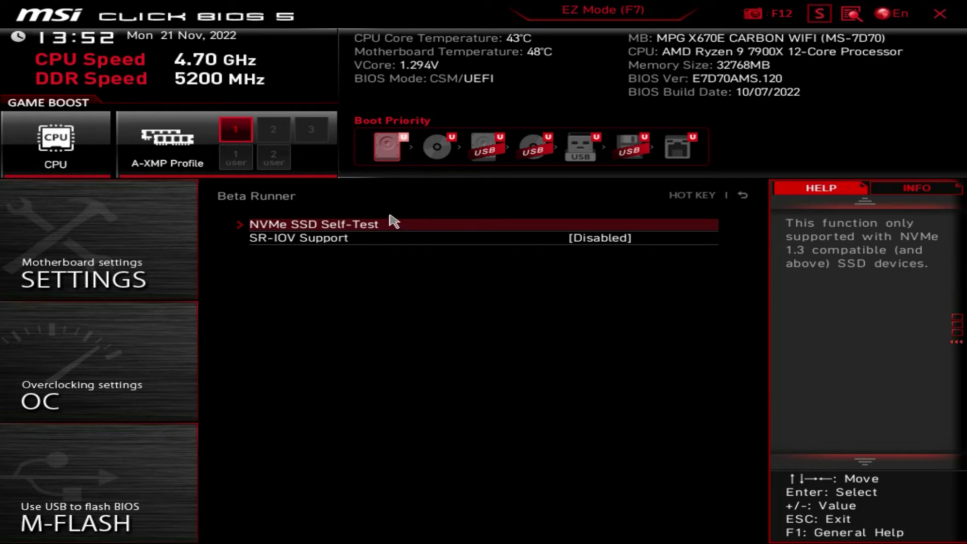
pyautogui.press('Escape')
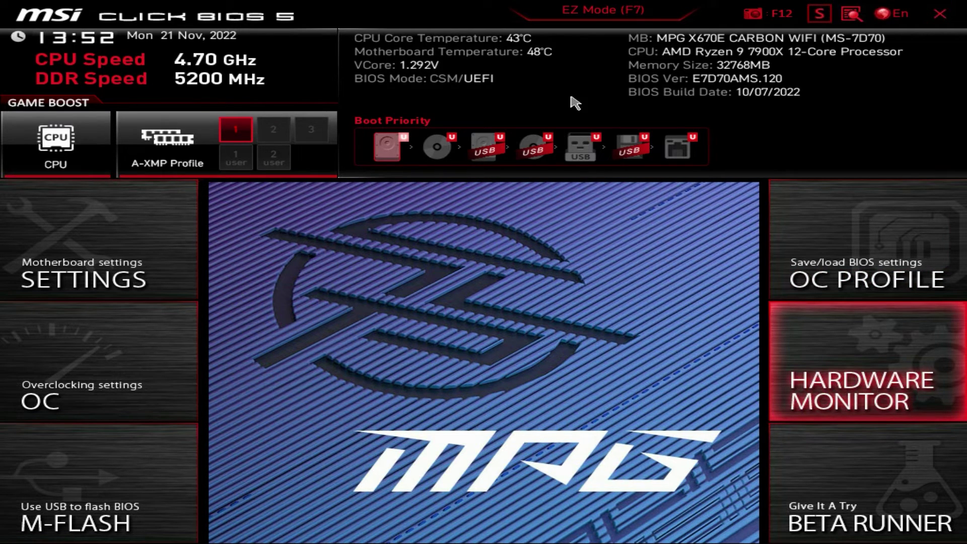
pyautogui.click(589, 19)
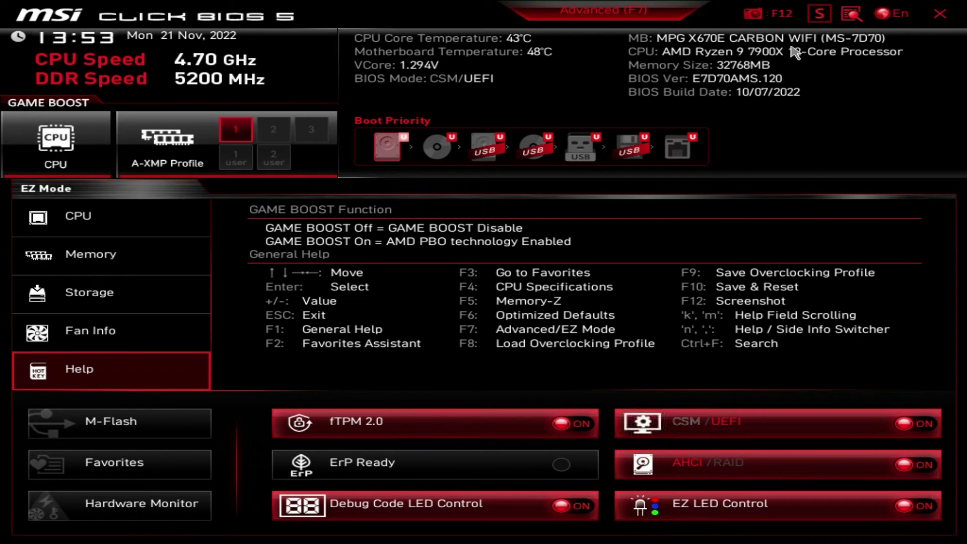
# Step: Review the Smart Button configuration options, then dismiss them
pyautogui.click(820, 19)
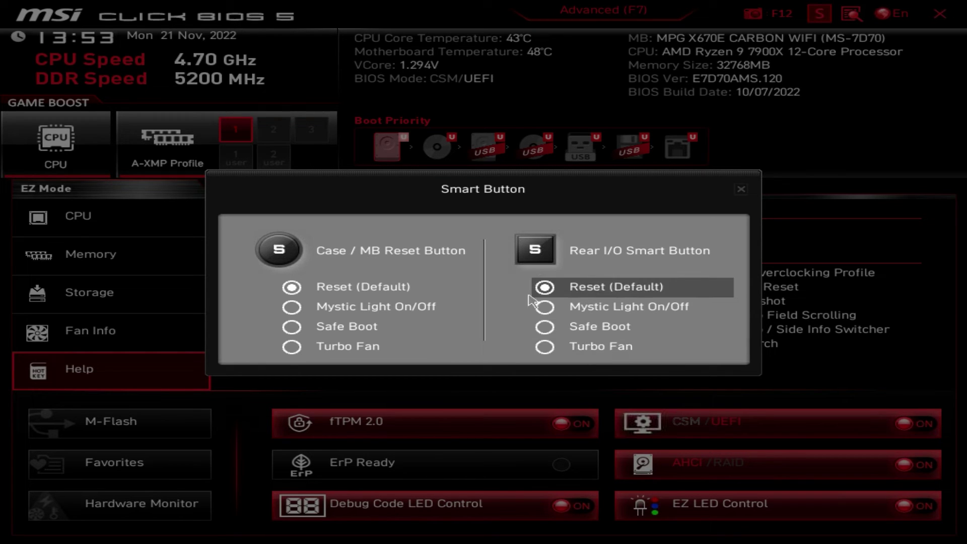
pyautogui.click(742, 190)
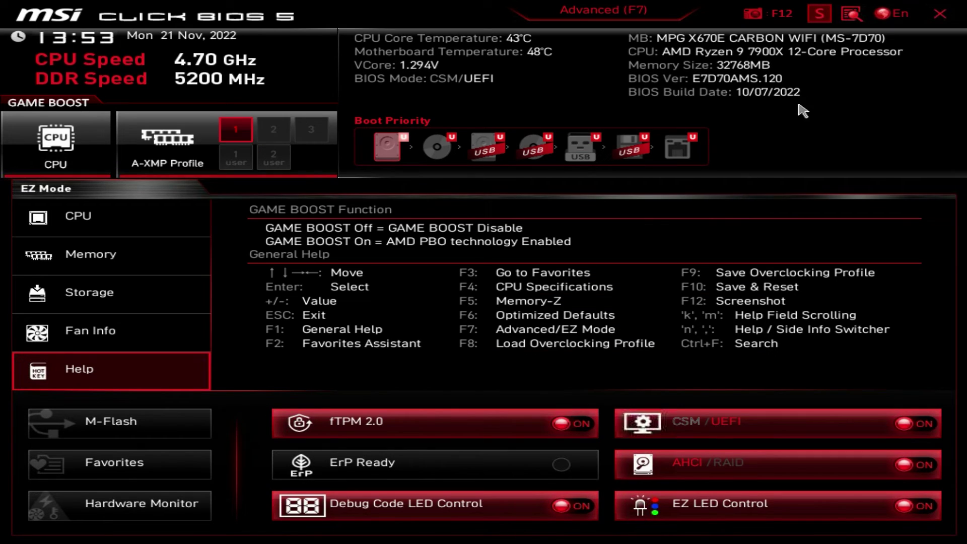
# Step: Open and dismiss the settings search, then view the CPU page showing 4.70 GHz and ratio 47.0
pyautogui.click(851, 16)
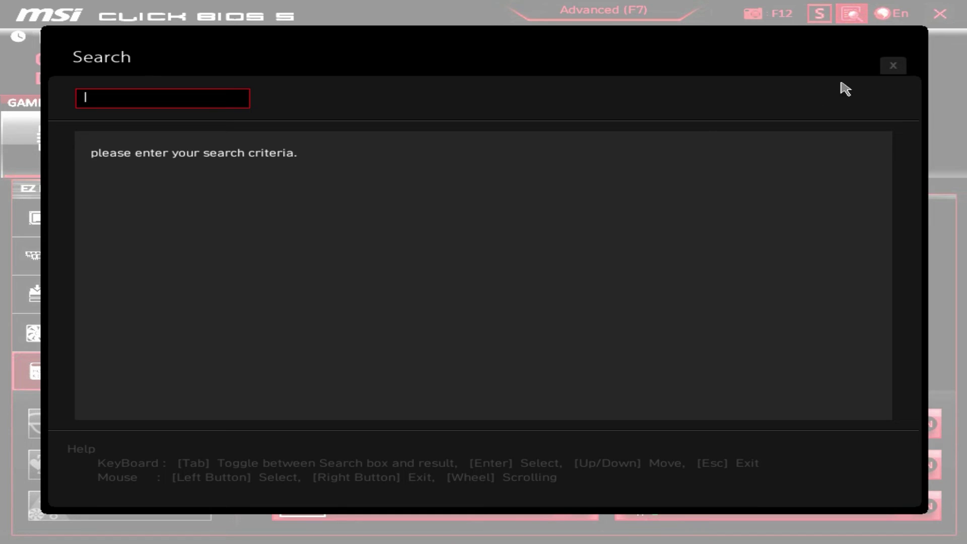
pyautogui.click(893, 67)
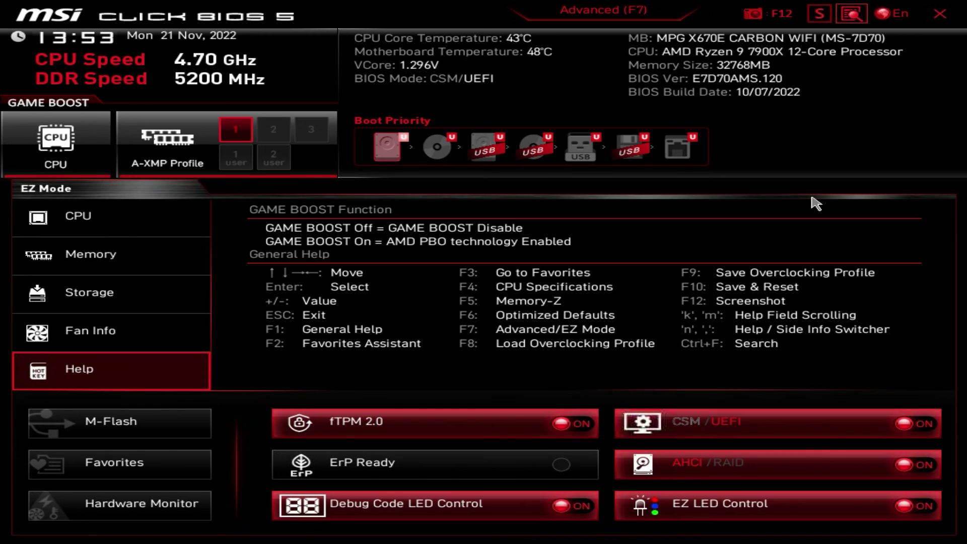
pyautogui.click(123, 217)
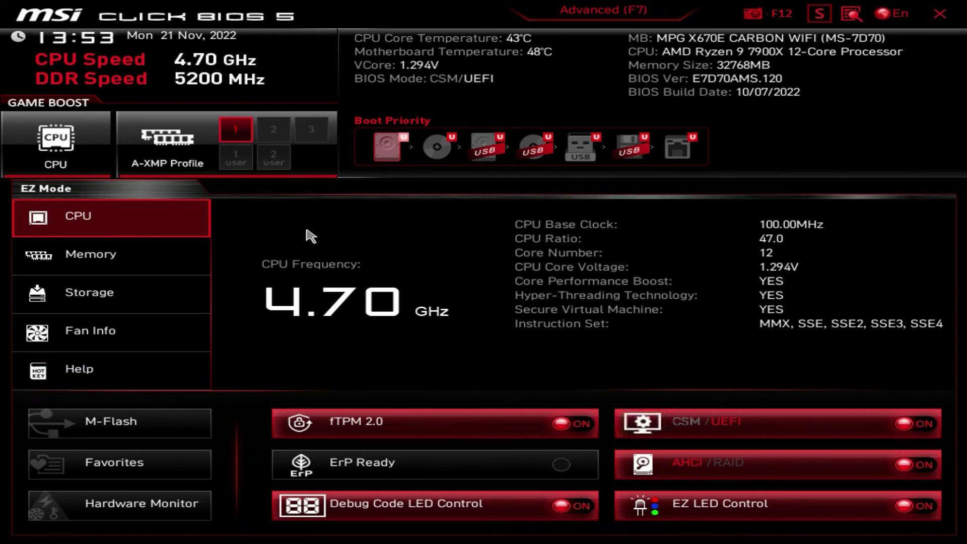